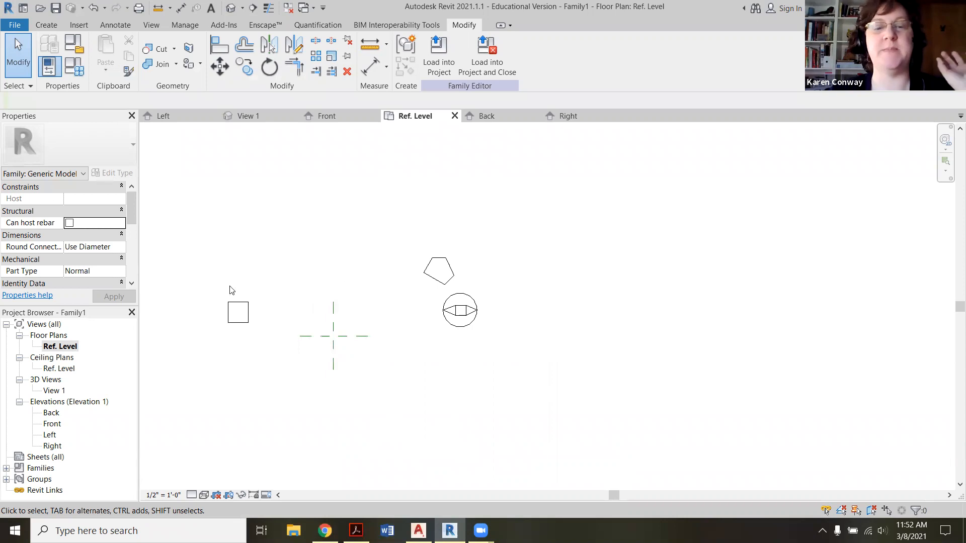
Step: Save the family in the Documents folder as Test Family
scroll(471, 322, "down", 1)
scroll(380, 343, "up", 2)
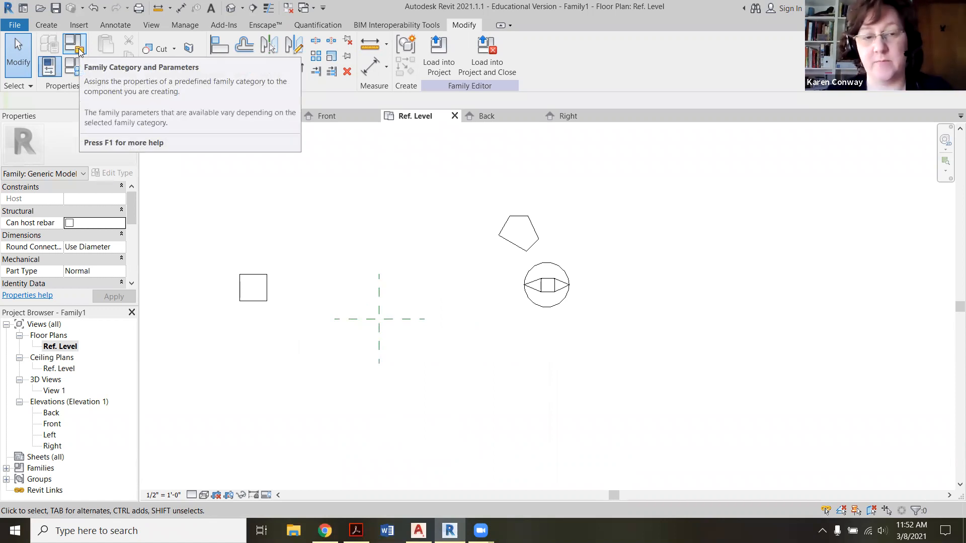
left_click(47, 25)
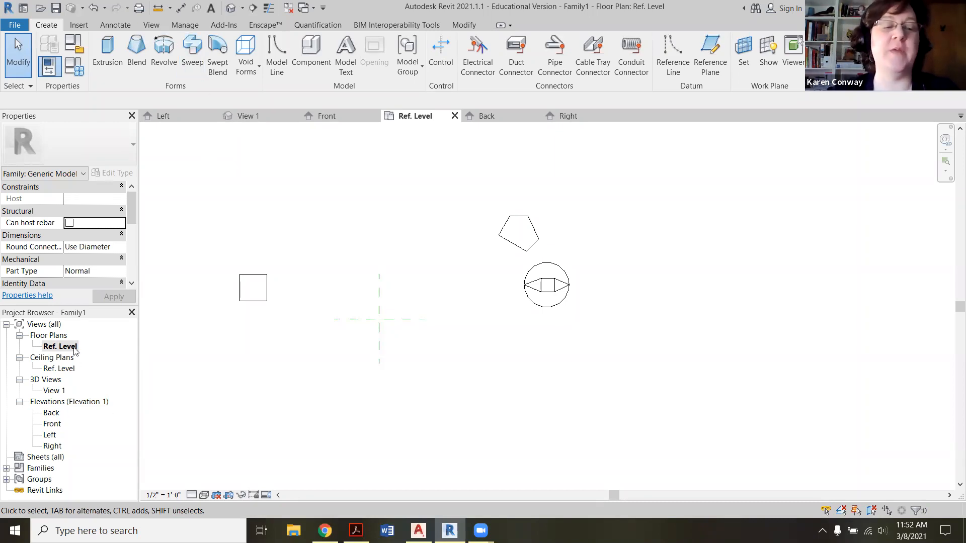
scroll(325, 335, "up", 1)
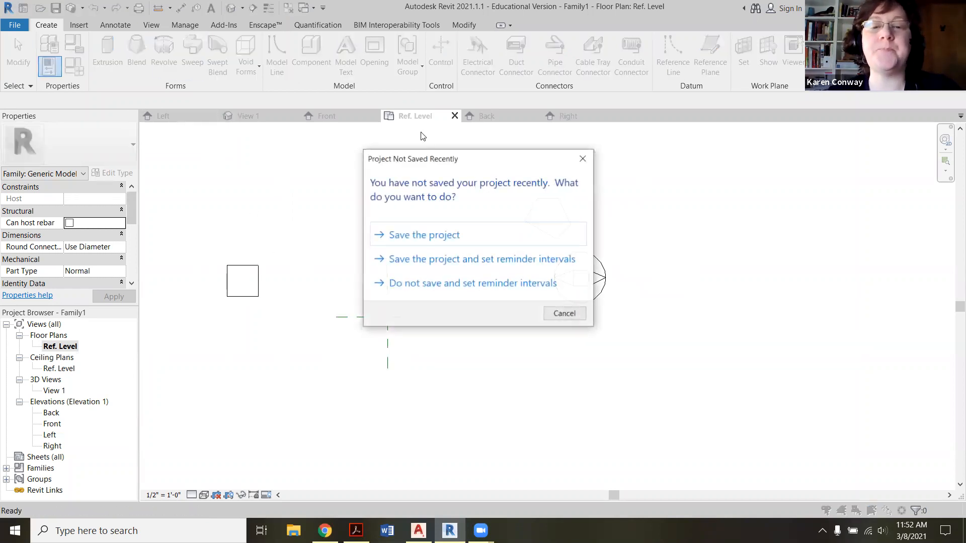
left_click(434, 234)
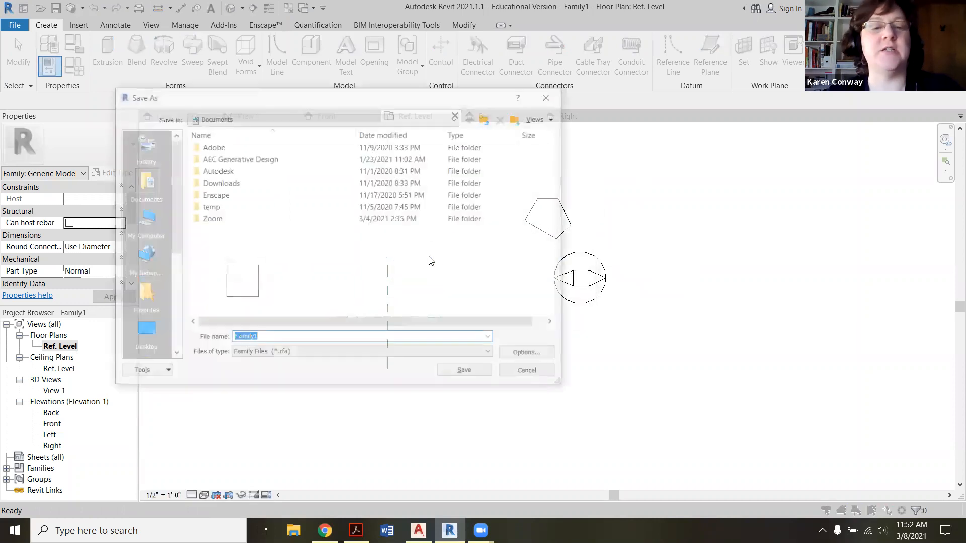
type("Text")
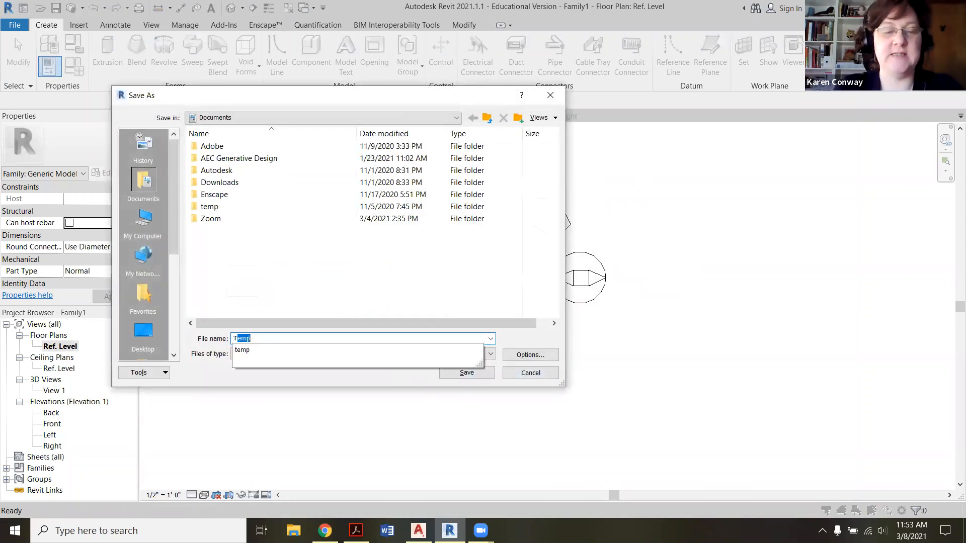
type("t Family")
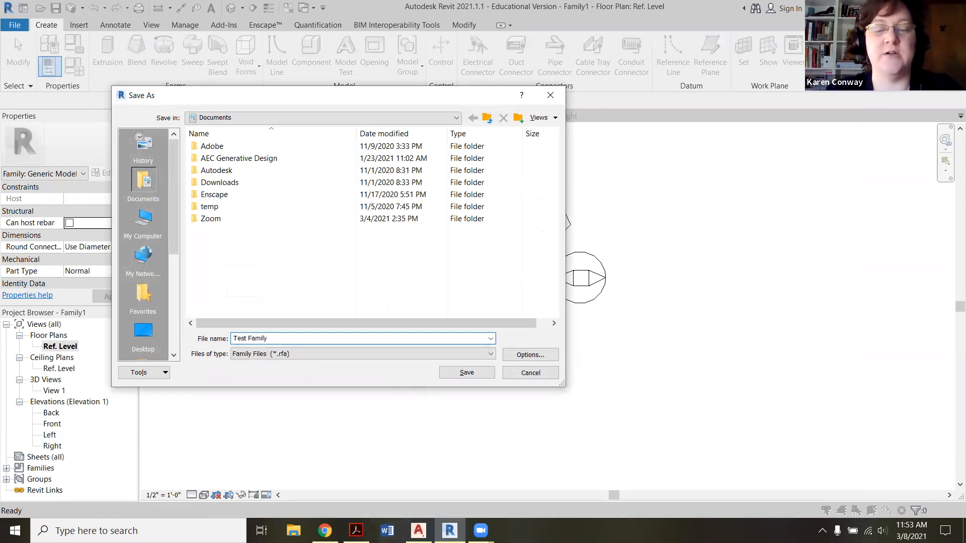
left_click(478, 373)
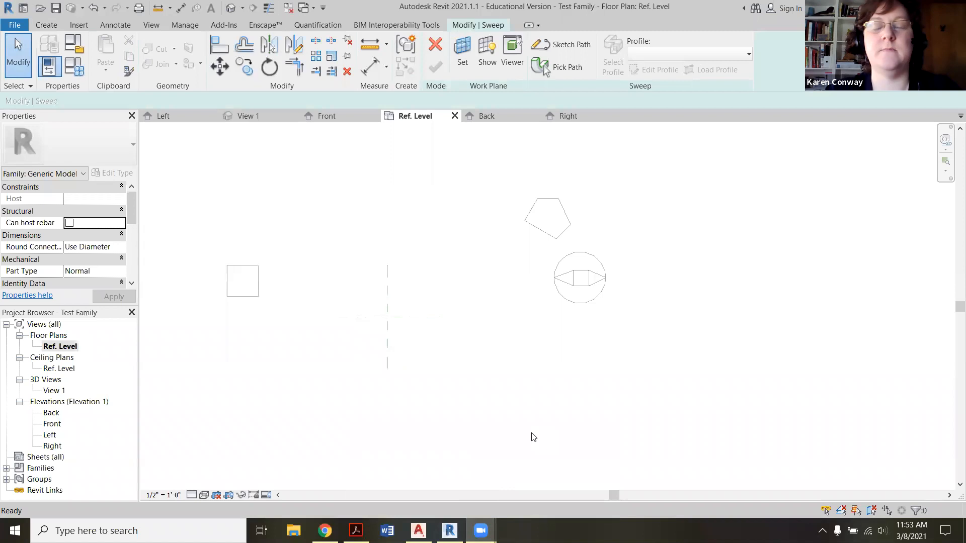
Step: Sketch an open four-segment zigzag sweep path on the Ref. Level plan, passing beside the reference plane crossing, and finish the path
left_click(43, 28)
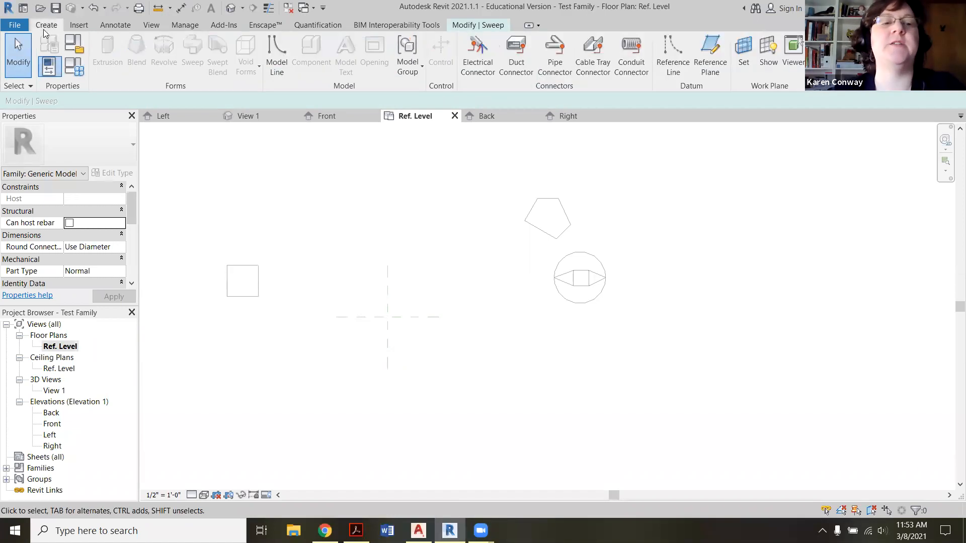
left_click(472, 27)
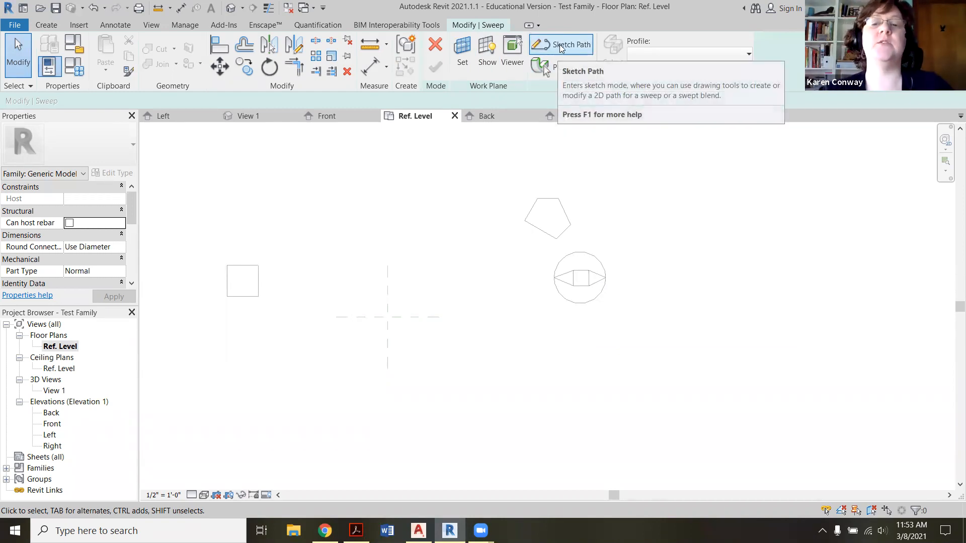
left_click(563, 50)
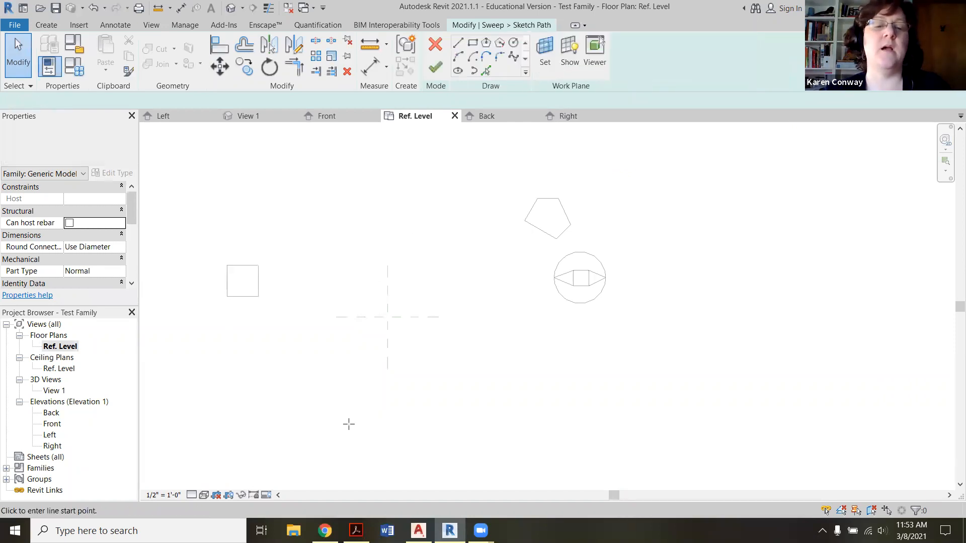
left_click(301, 423)
left_click(329, 344)
left_click(350, 283)
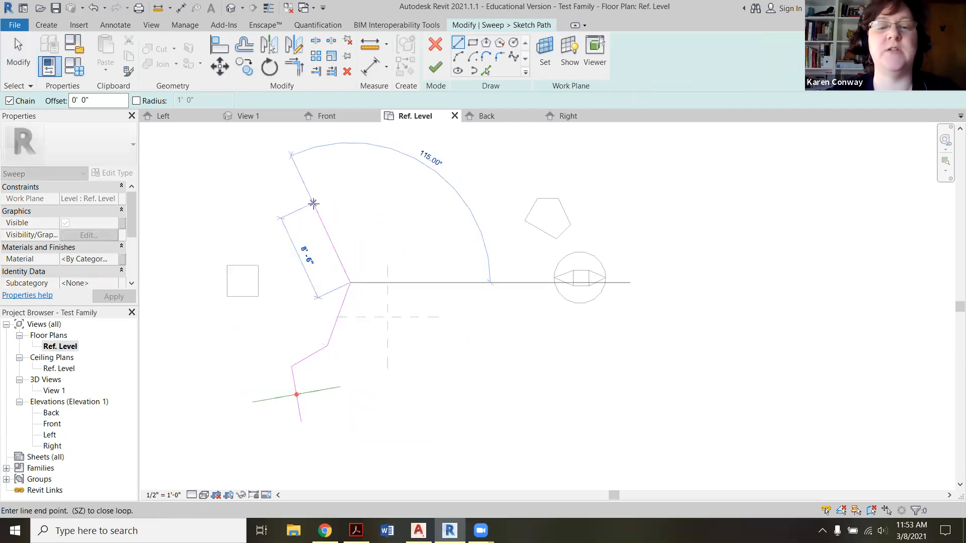
left_click(434, 234)
key("Escape")
key("Escape")
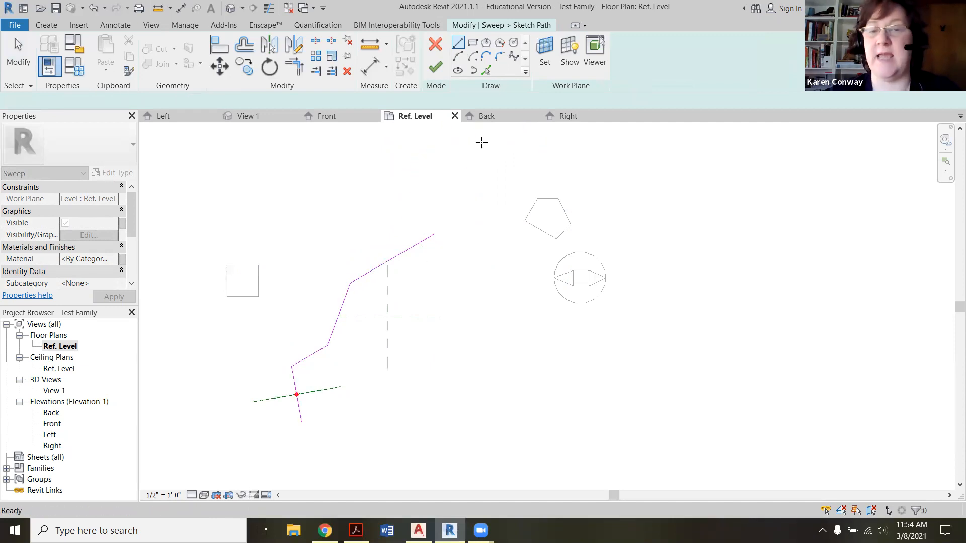
left_click(434, 68)
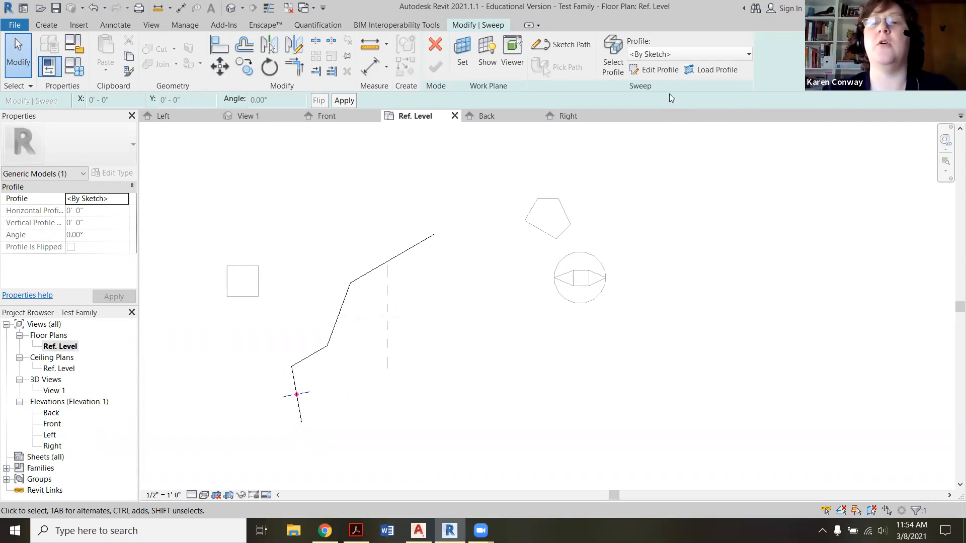
Step: In the Front elevation, sketch a circular profile of about 6" radius centred on the path's profile origin and finish the sweep
left_click(654, 72)
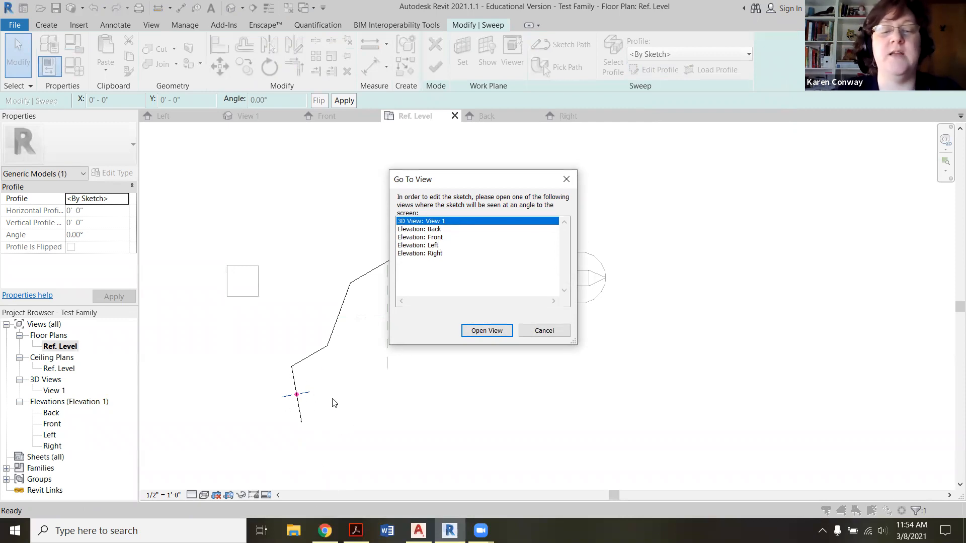
left_click(449, 237)
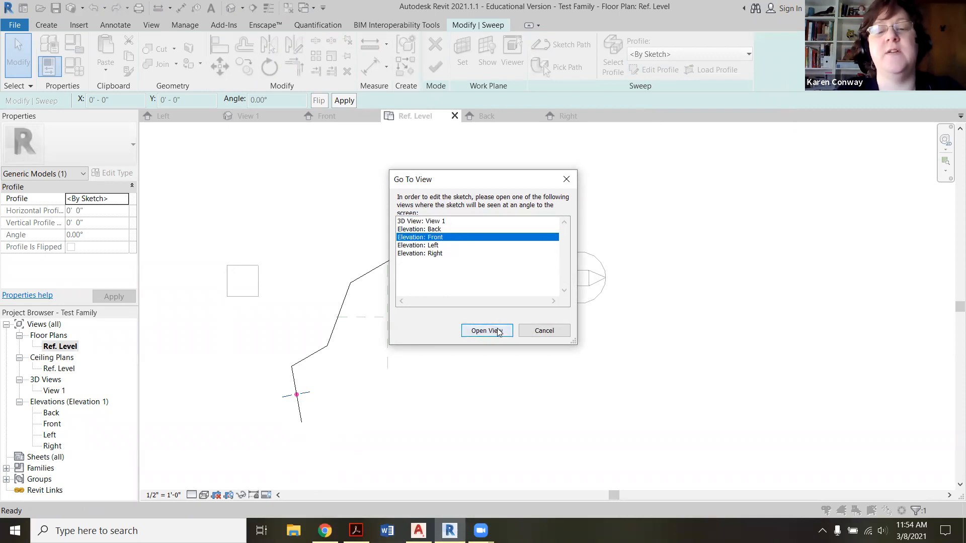
left_click(491, 330)
scroll(271, 259, "up", 5)
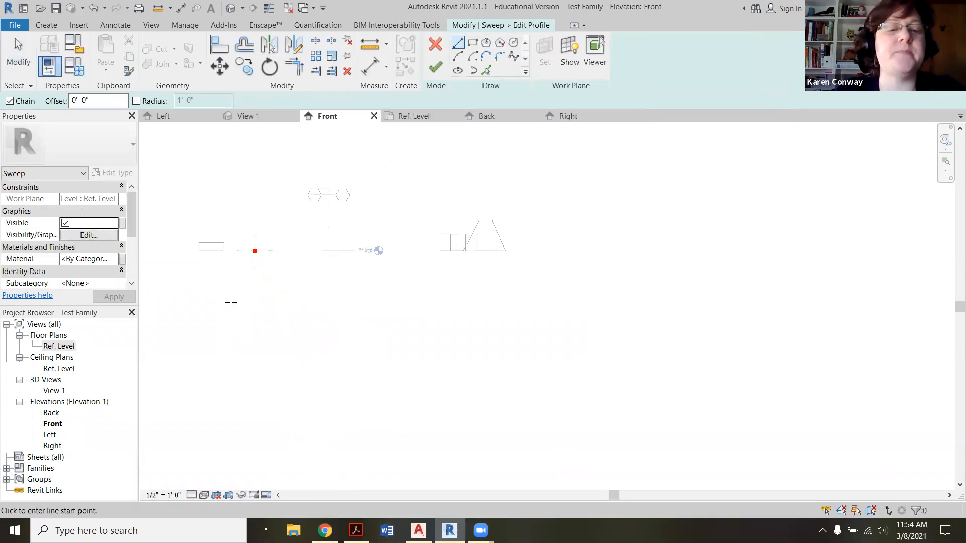
scroll(266, 259, "up", 3)
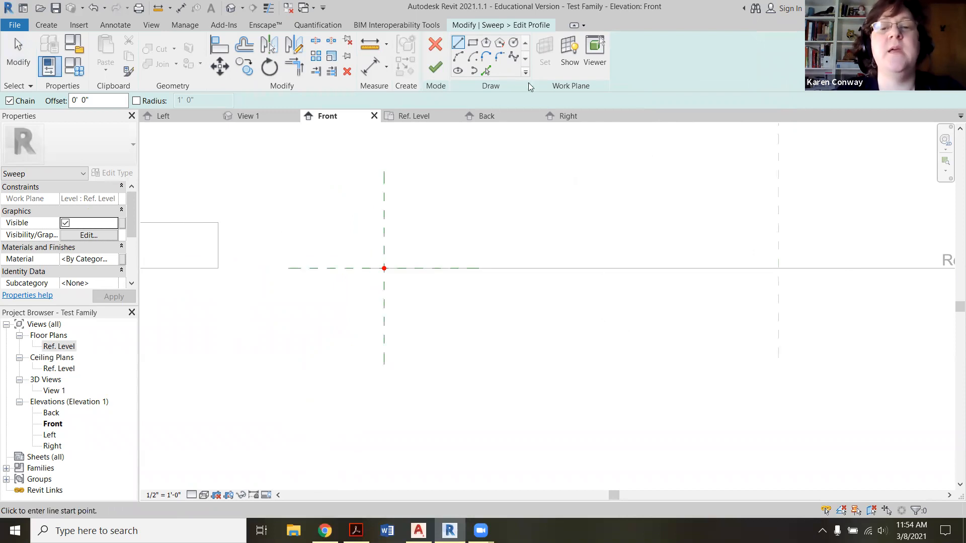
left_click(513, 45)
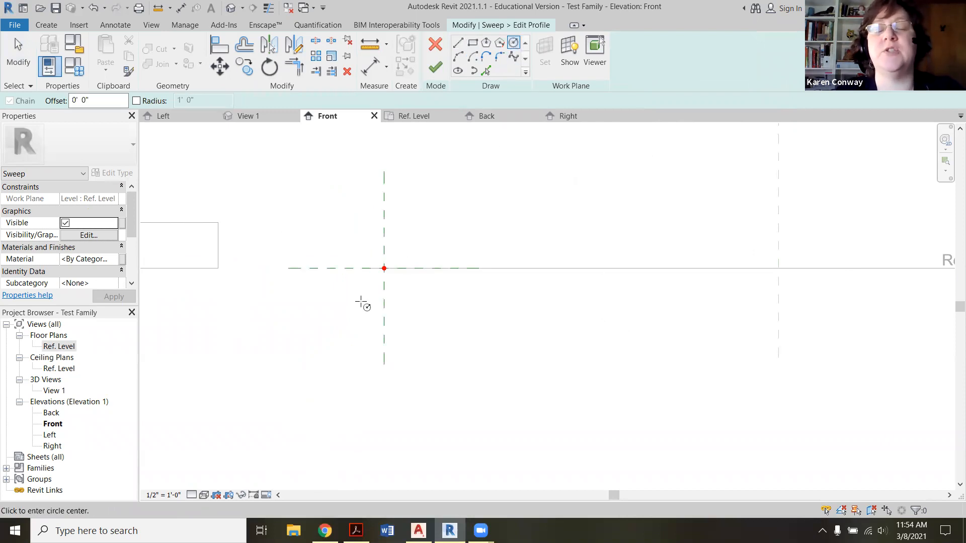
left_click(384, 269)
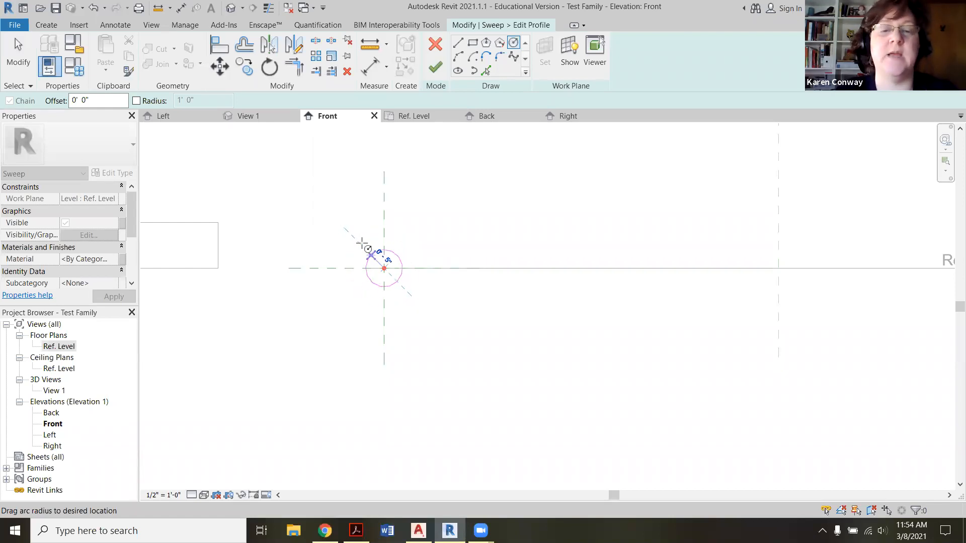
left_click(370, 253)
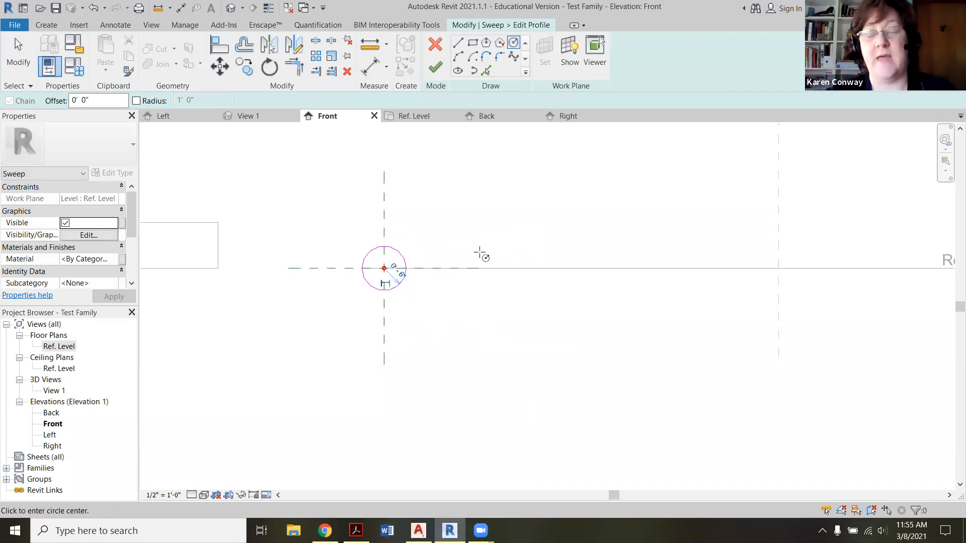
left_click(439, 72)
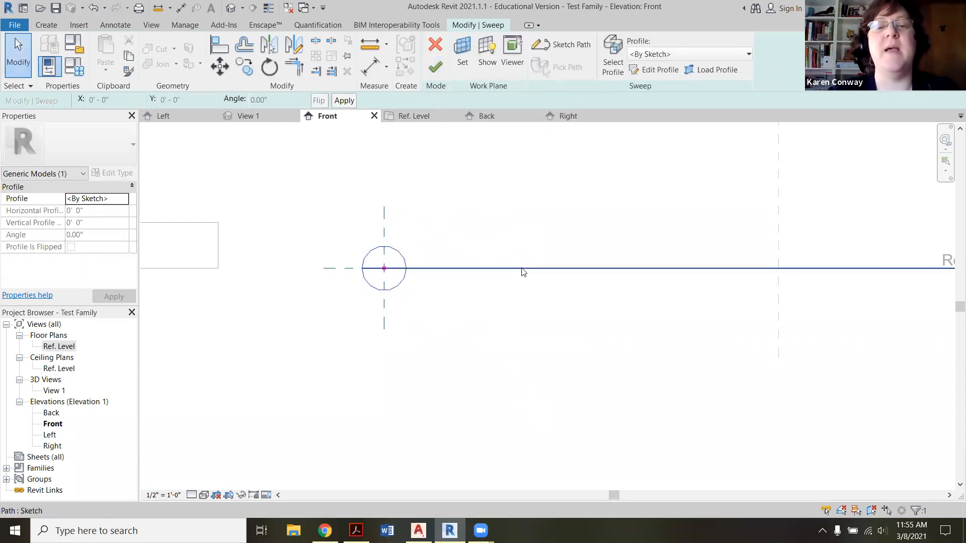
left_click(433, 70)
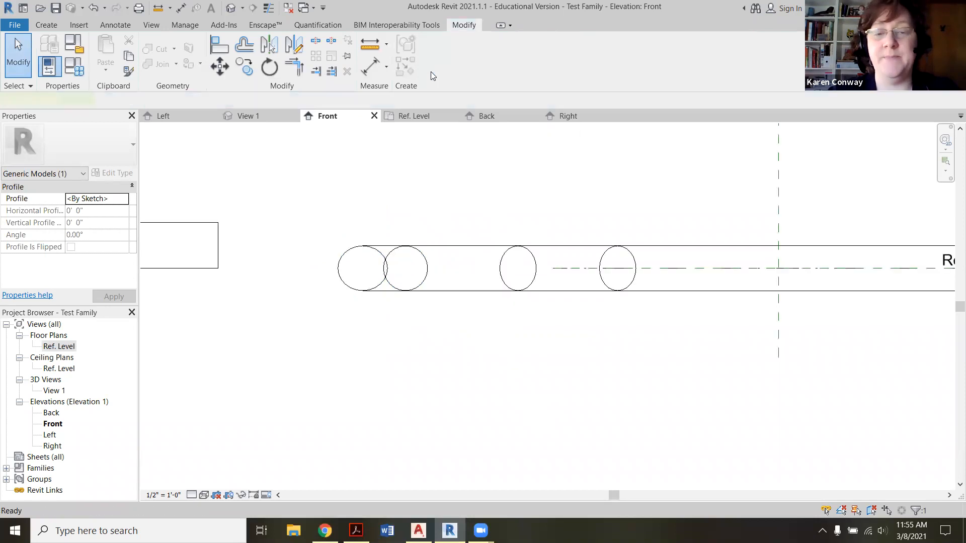
Step: Examine the finished sweep in the Front elevation and in the 3D view View 1, then deselect it
scroll(566, 382, "down", 3)
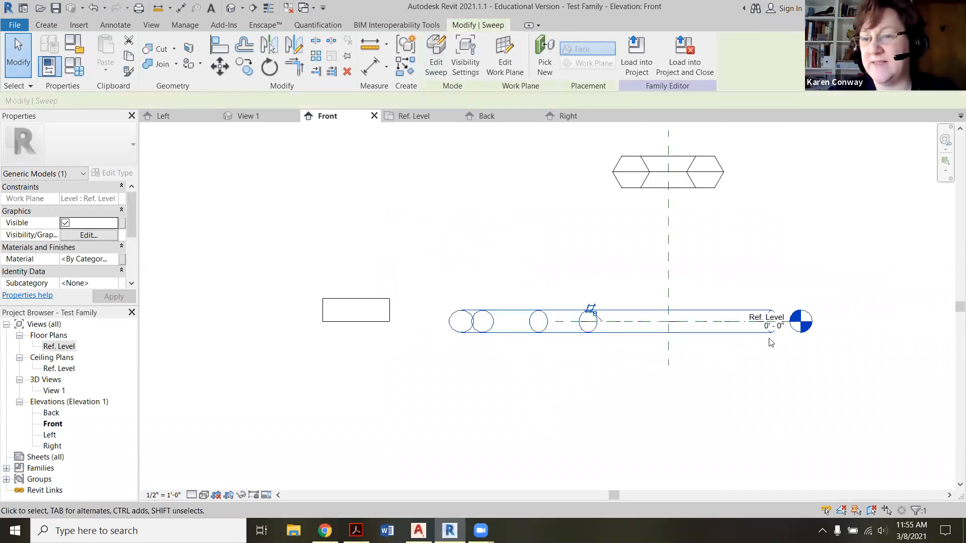
scroll(612, 351, "up", 2)
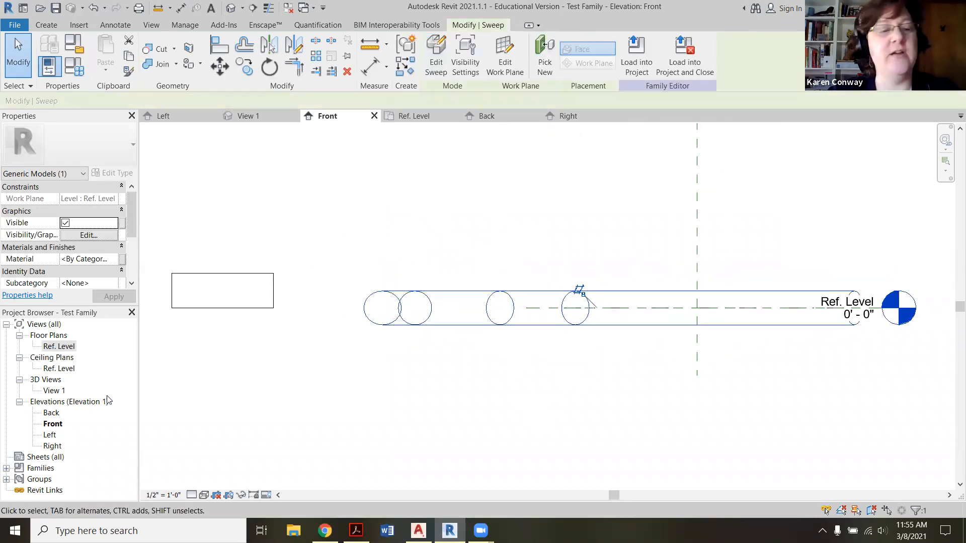
double_click(53, 391)
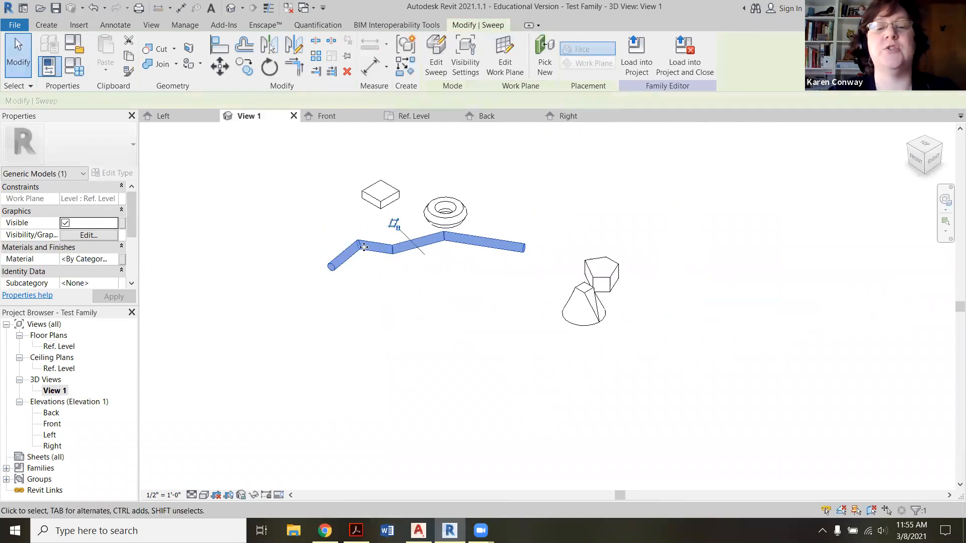
scroll(361, 254, "up", 2)
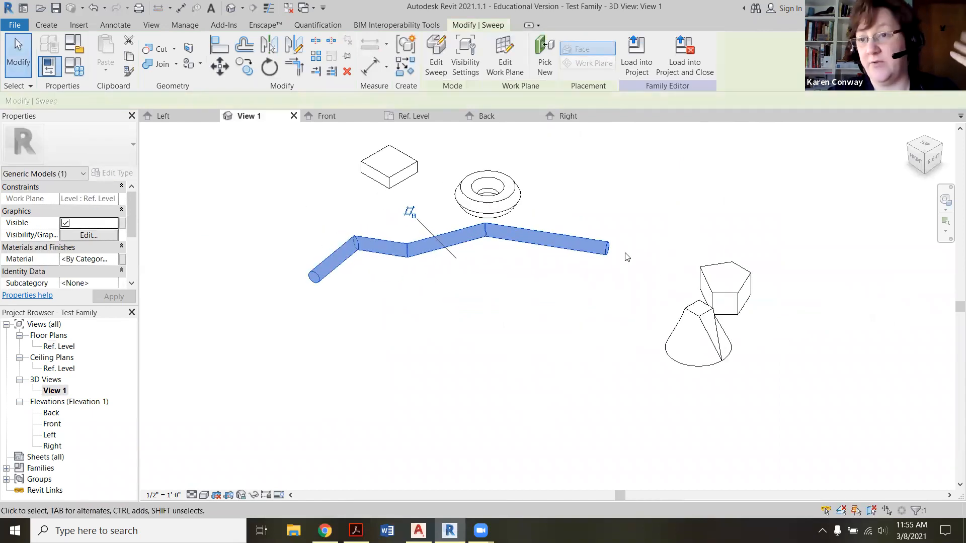
scroll(225, 345, "down", 2)
scroll(435, 370, "down", 1)
scroll(240, 371, "up", 1)
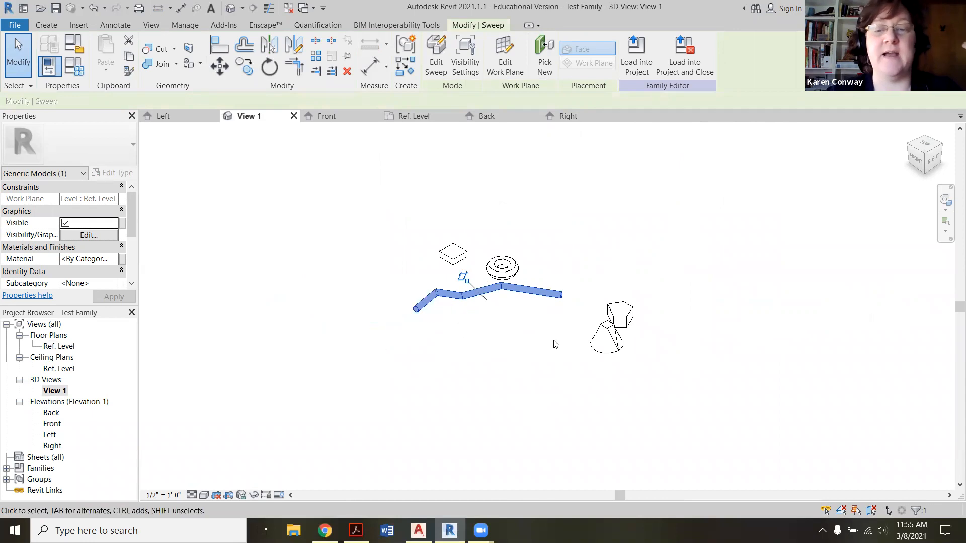
left_click(507, 317)
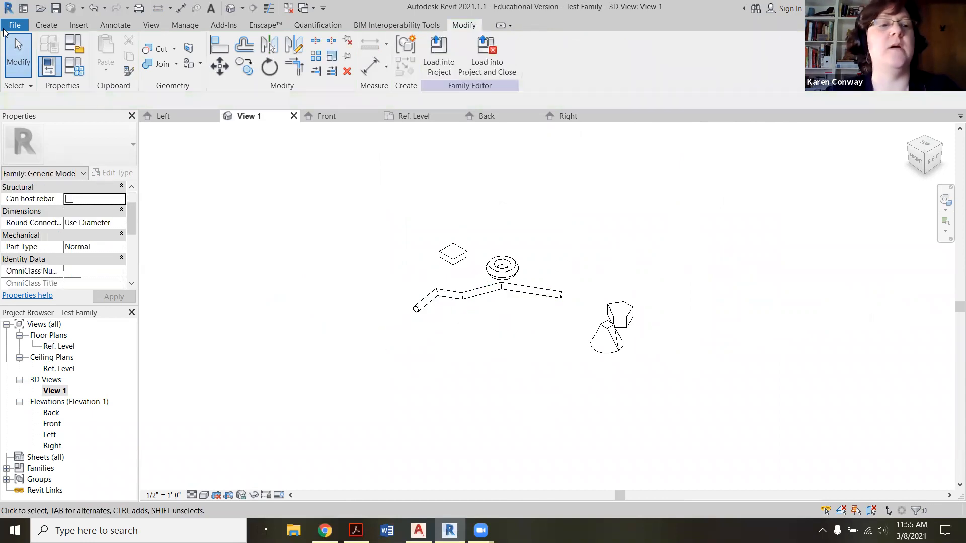
Step: Start a swept blend on the Ref. Level plan, sketch an open arc path of about 8' radius beside the existing forms, and finish the path
left_click(40, 26)
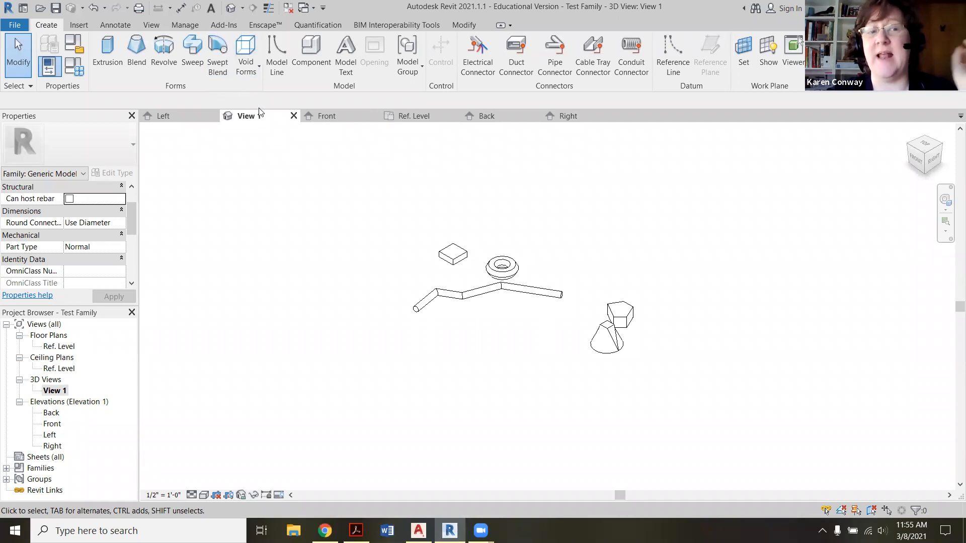
scroll(299, 176, "down", 3)
scroll(484, 205, "up", 2)
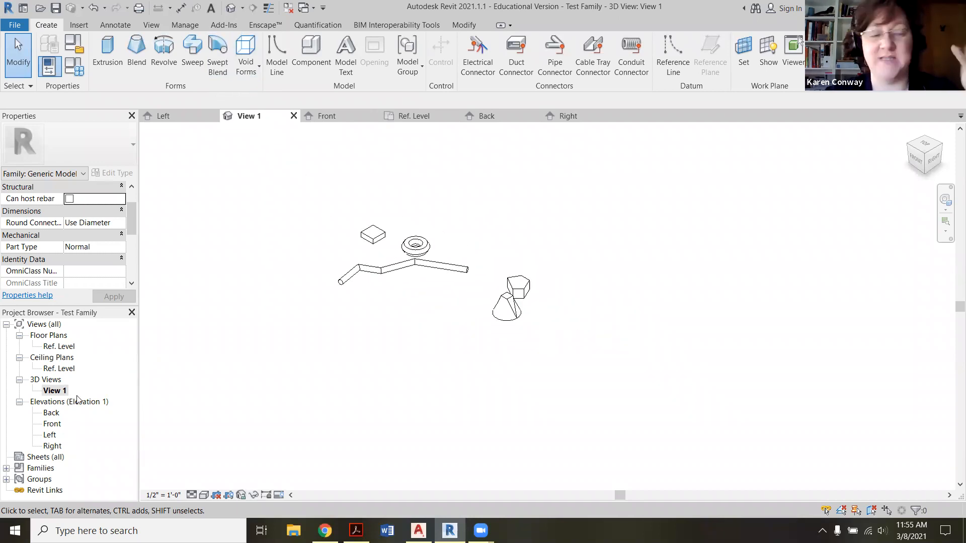
double_click(64, 347)
scroll(337, 273, "down", 4)
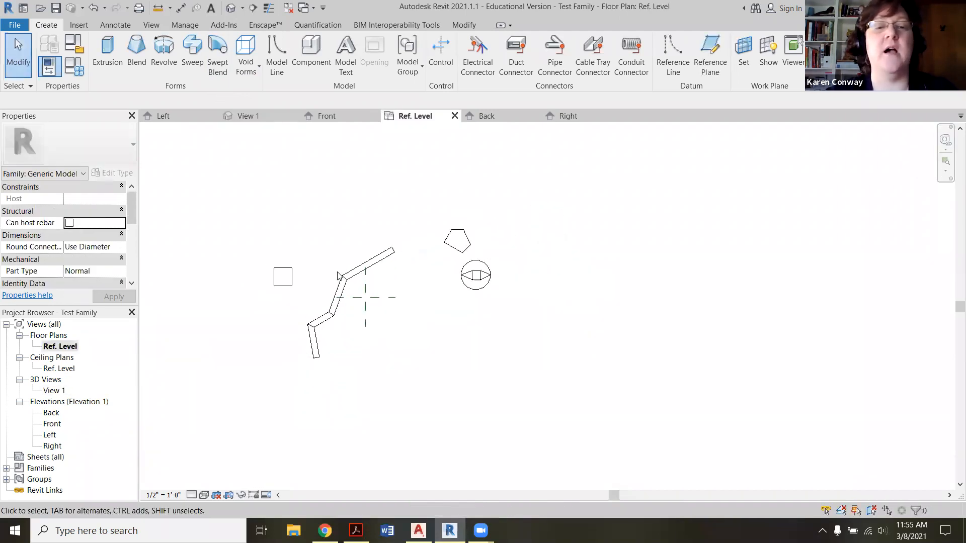
scroll(523, 244, "up", 1)
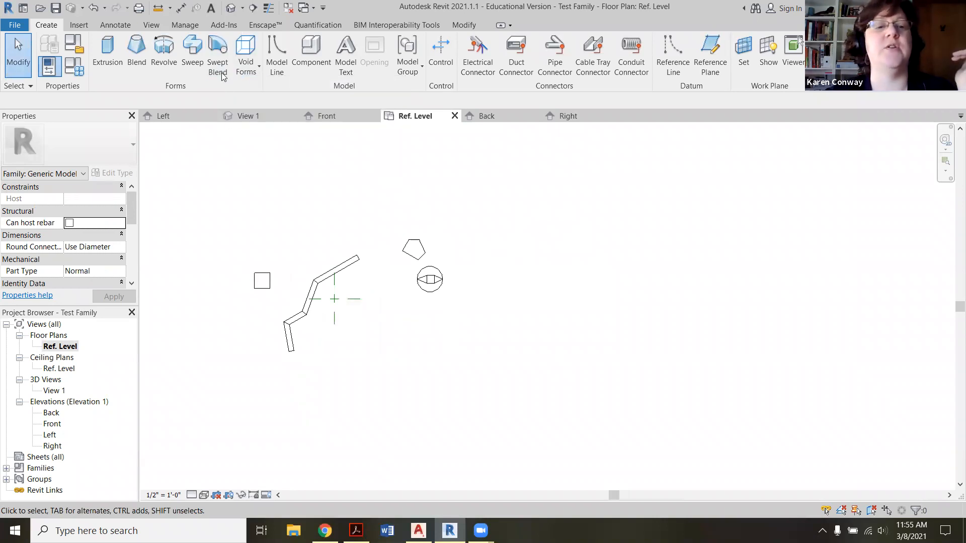
left_click(221, 72)
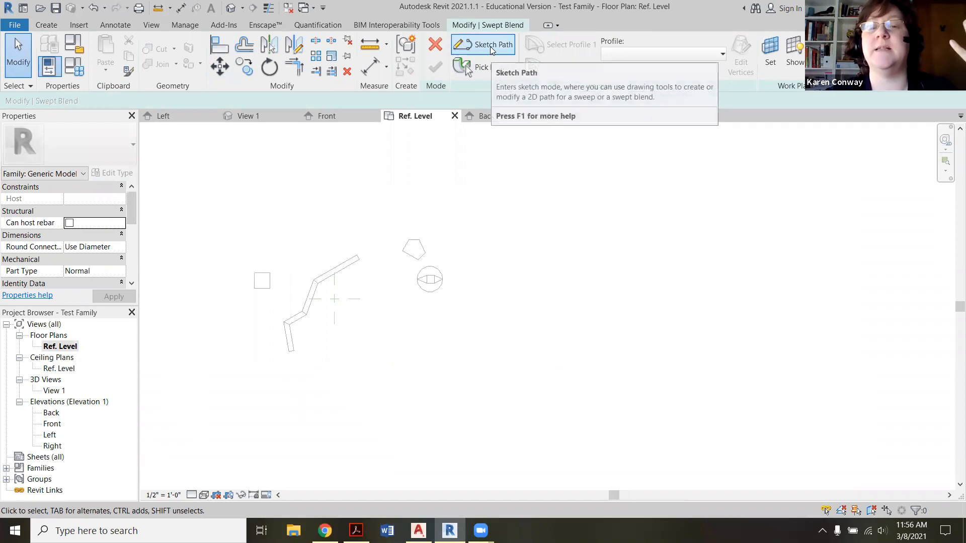
left_click(490, 47)
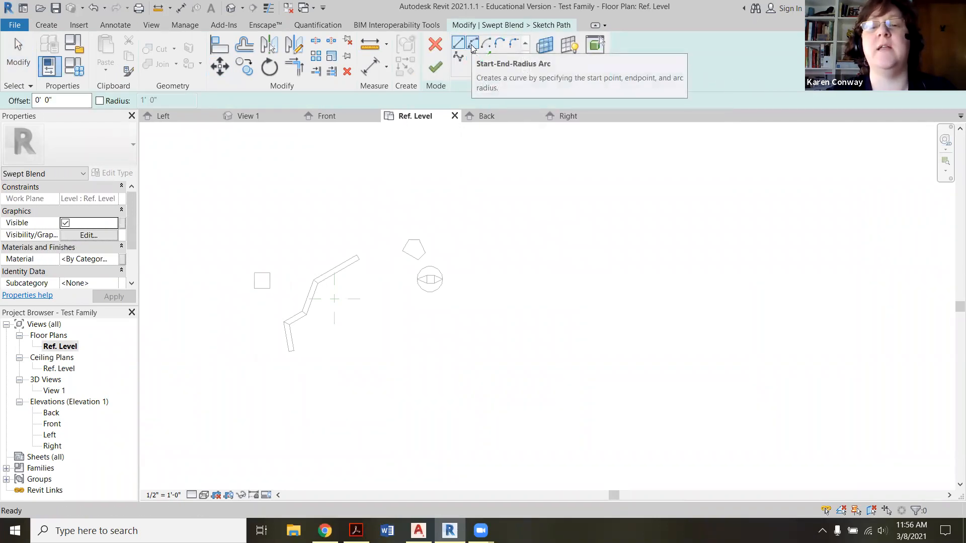
left_click(473, 48)
scroll(436, 211, "down", 2)
left_click(509, 304)
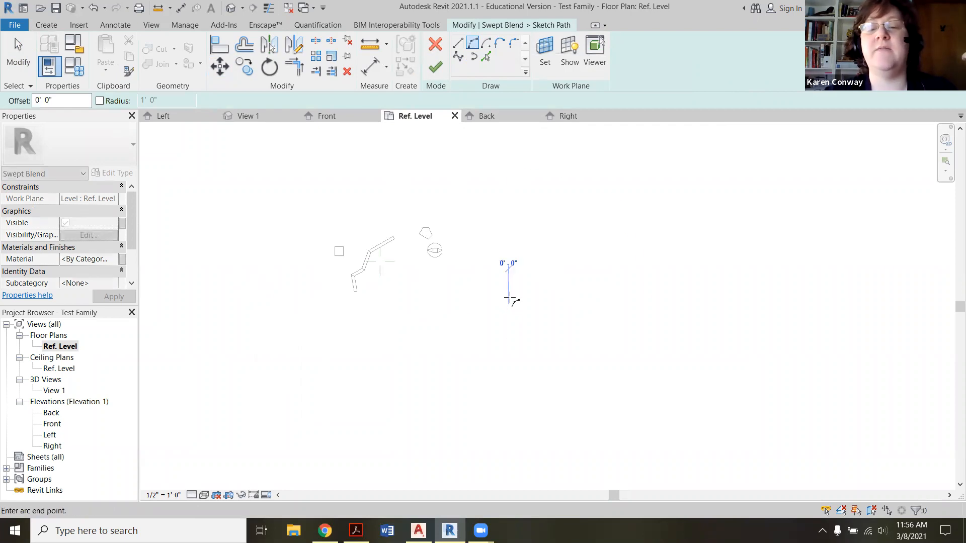
left_click(524, 261)
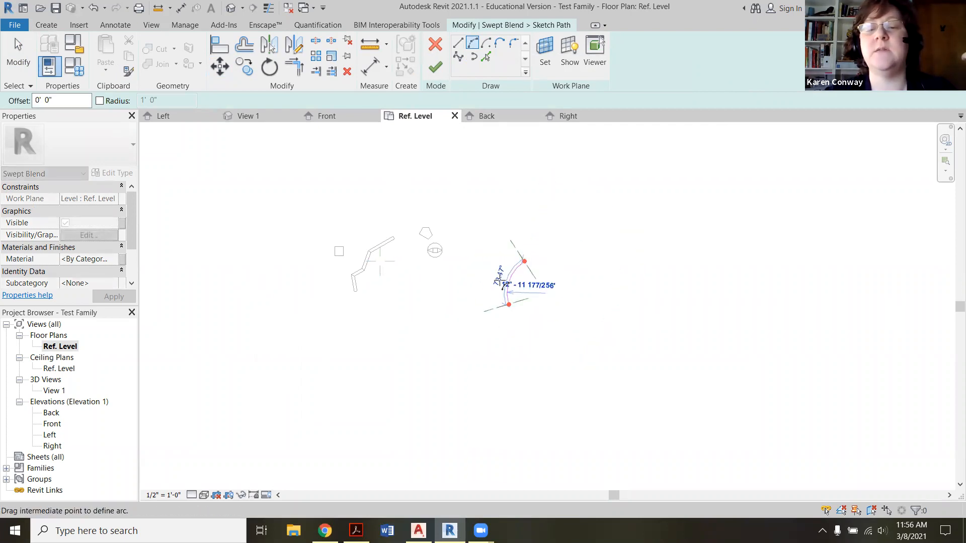
left_click(498, 283)
scroll(521, 286, "up", 2)
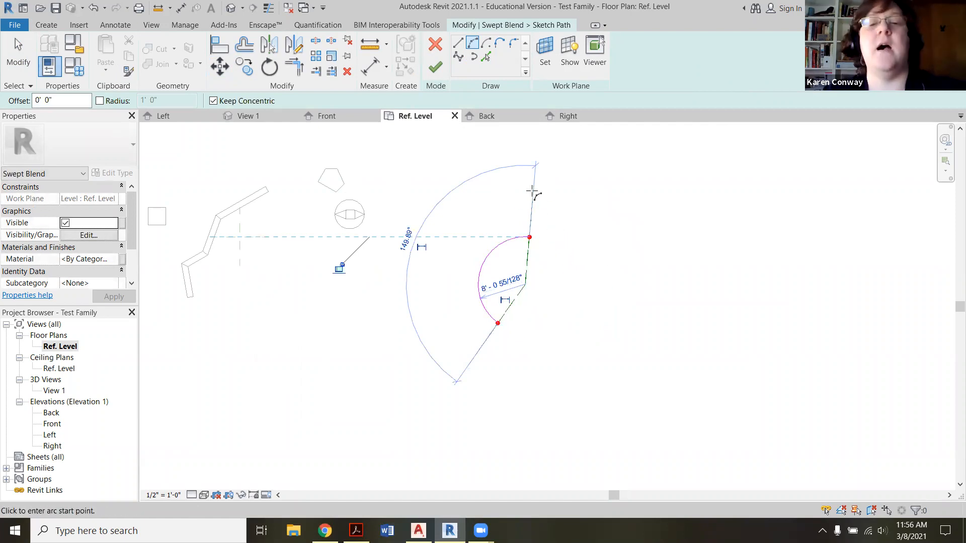
left_click(436, 67)
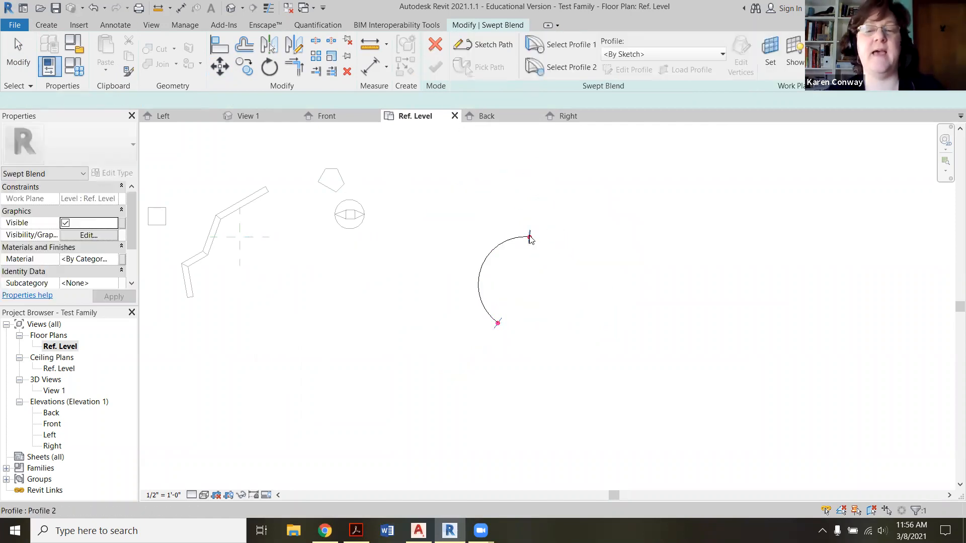
Step: In the Right elevation, sketch Profile 1 as a circle of about 1'-1" radius centred on the path's profile origin and finish it
left_click(529, 237)
scroll(526, 305, "up", 2)
scroll(461, 267, "down", 3)
scroll(492, 306, "up", 2)
scroll(493, 311, "up", 1)
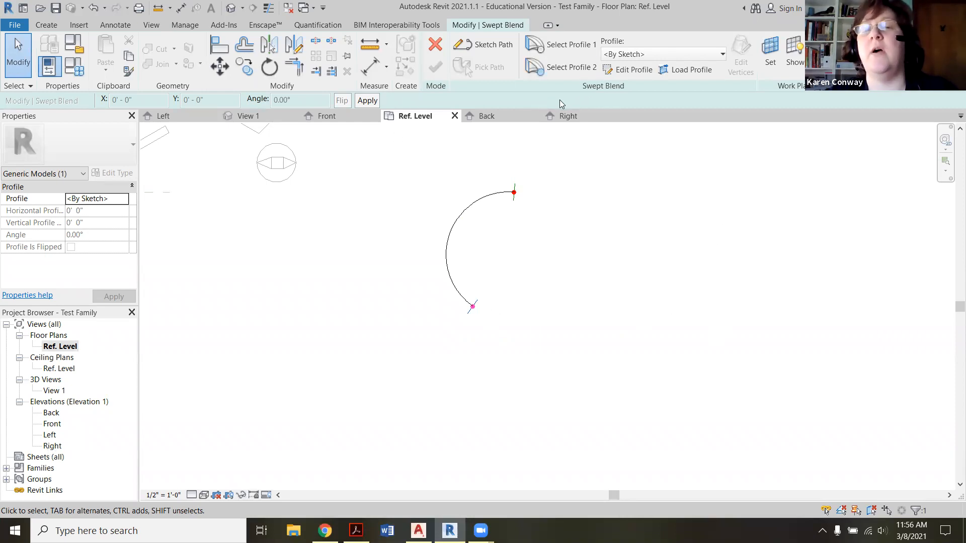
left_click(574, 50)
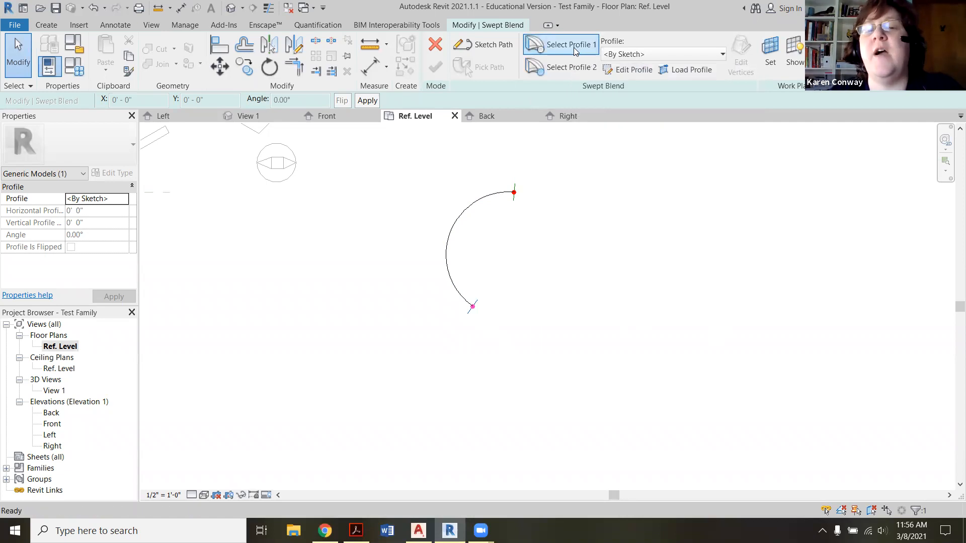
left_click(628, 72)
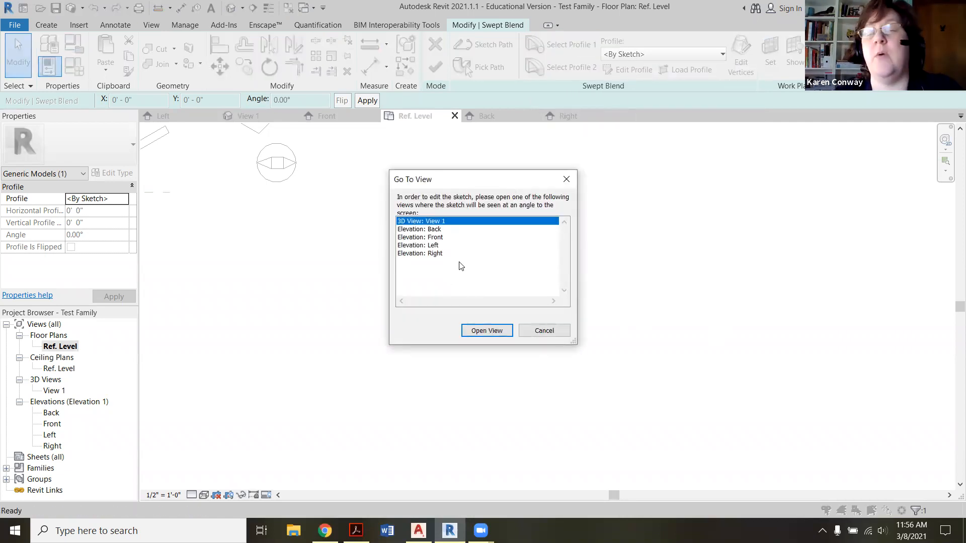
left_click(435, 253)
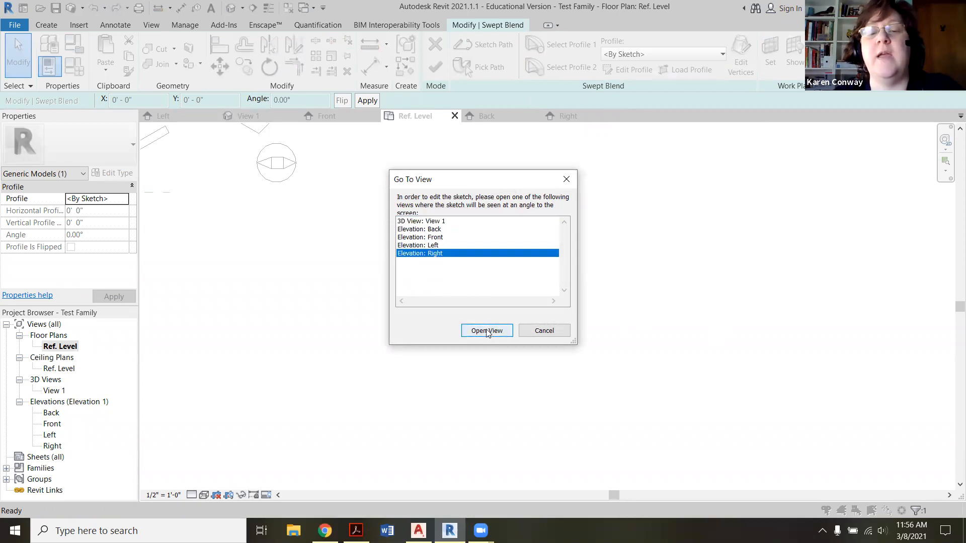
left_click(486, 331)
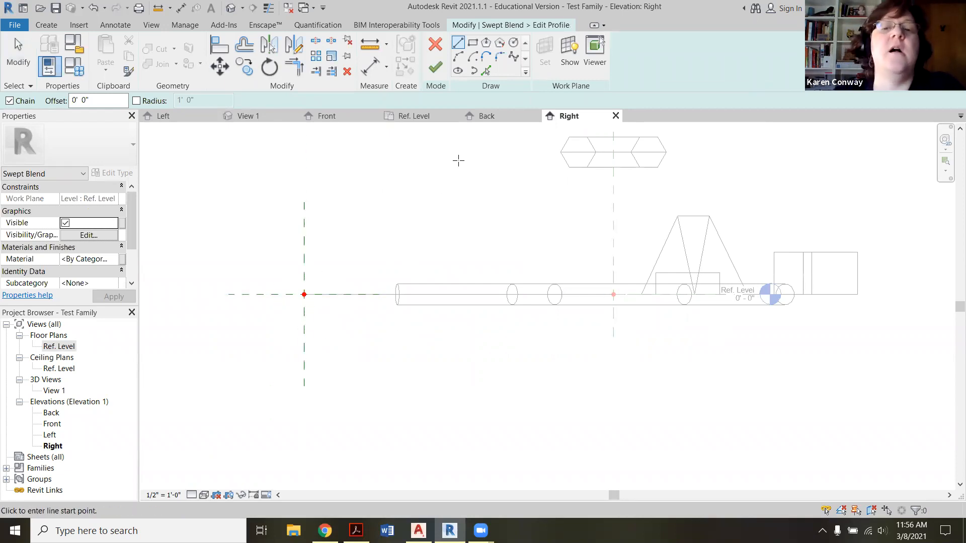
left_click(513, 42)
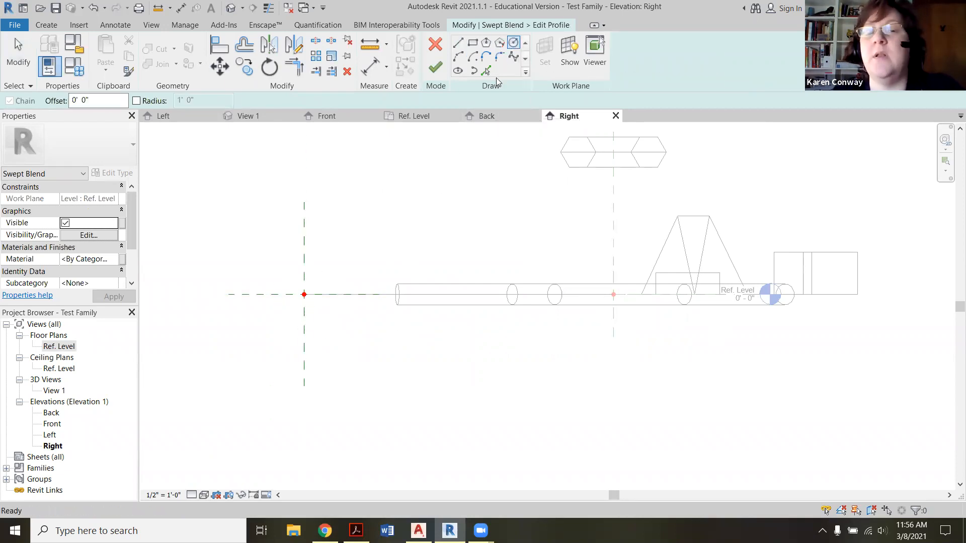
scroll(287, 298, "up", 2)
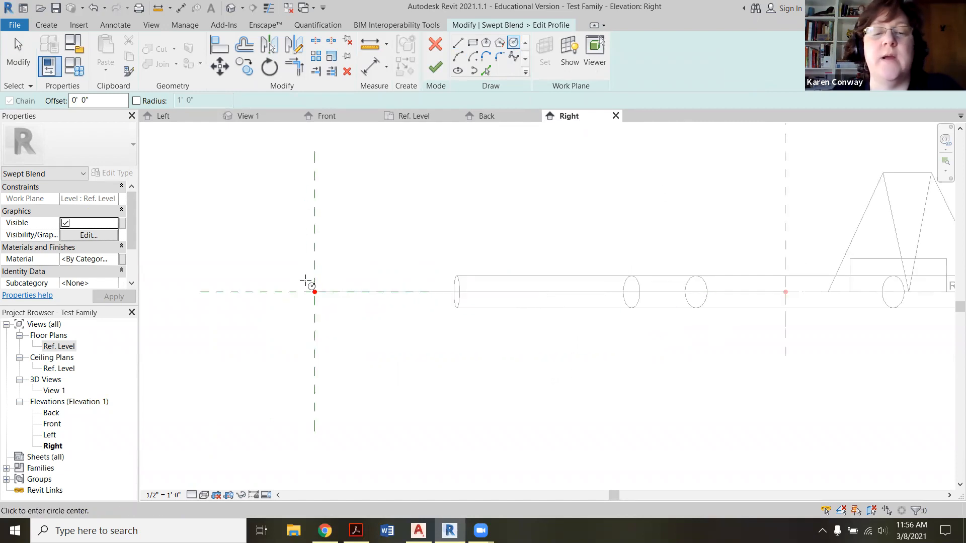
left_click(314, 291)
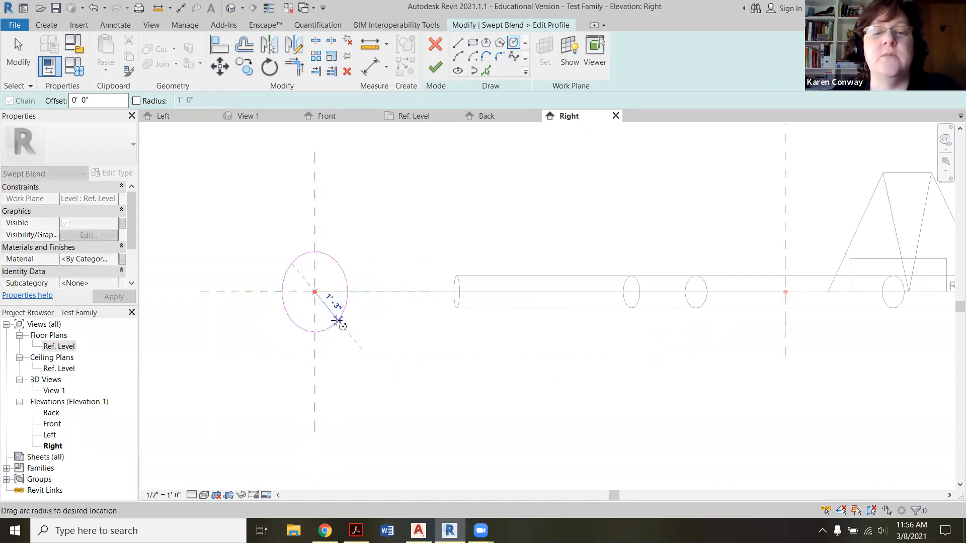
left_click(334, 314)
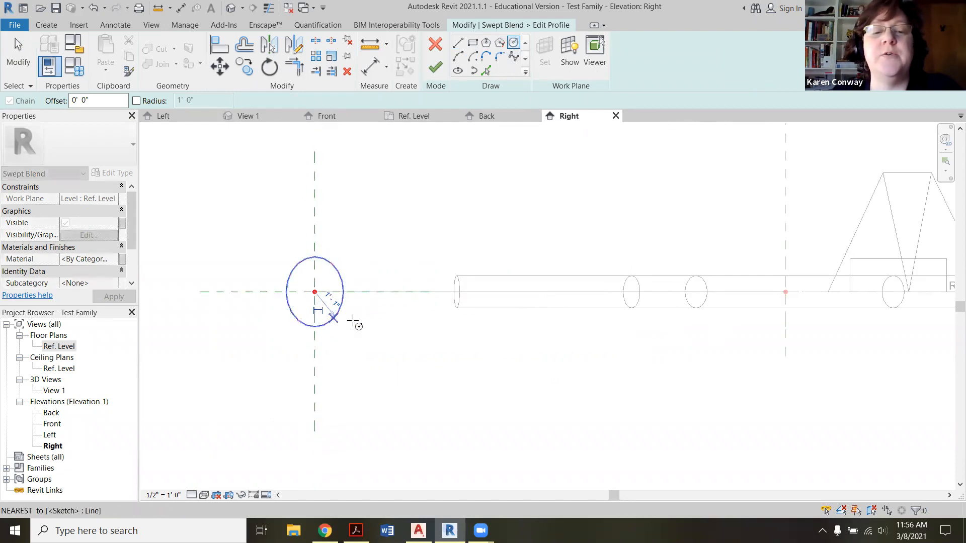
left_click(436, 71)
Step: Try a rectangular second profile of about 10" by 9" around the other end of the path, and undo it
scroll(297, 259, "down", 3)
scroll(578, 284, "up", 2)
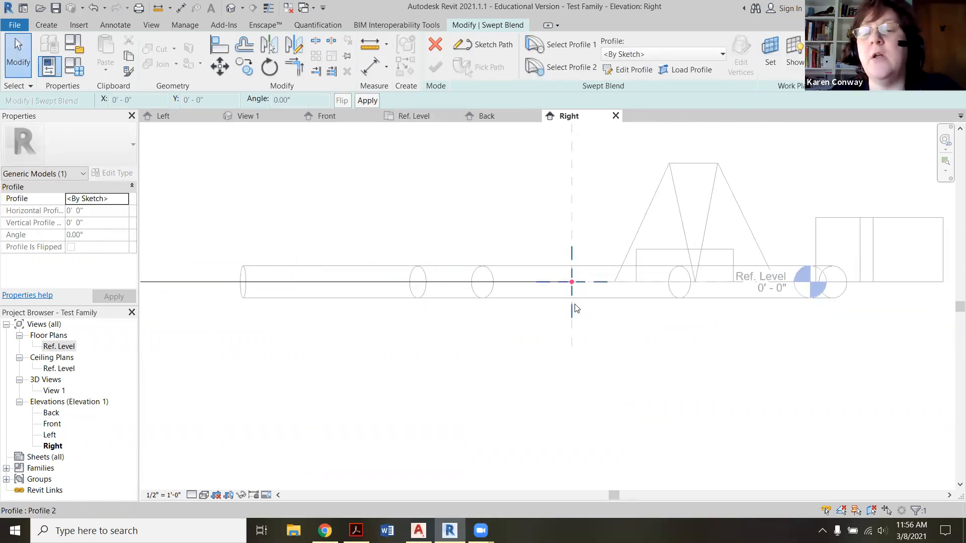
scroll(574, 304, "up", 3)
scroll(471, 299, "down", 3)
scroll(555, 285, "up", 2)
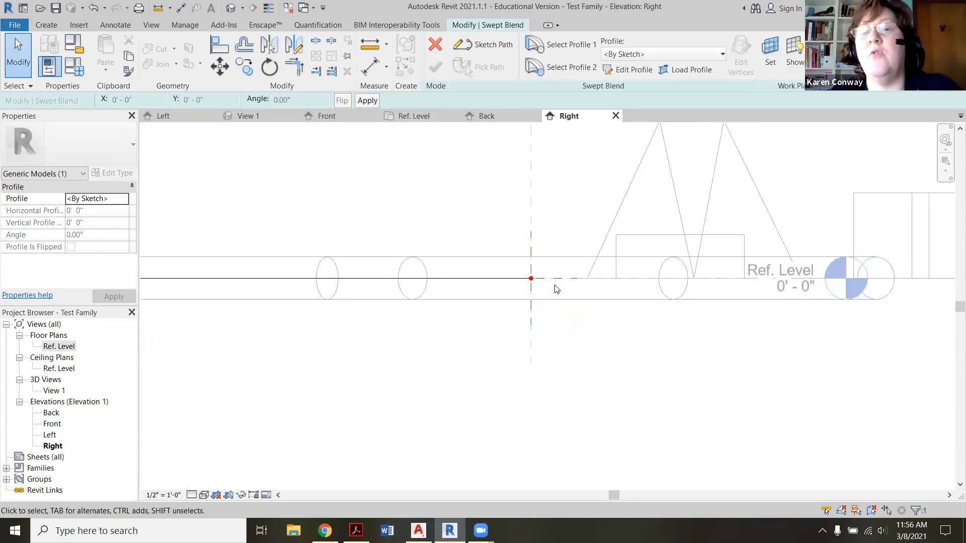
left_click(632, 69)
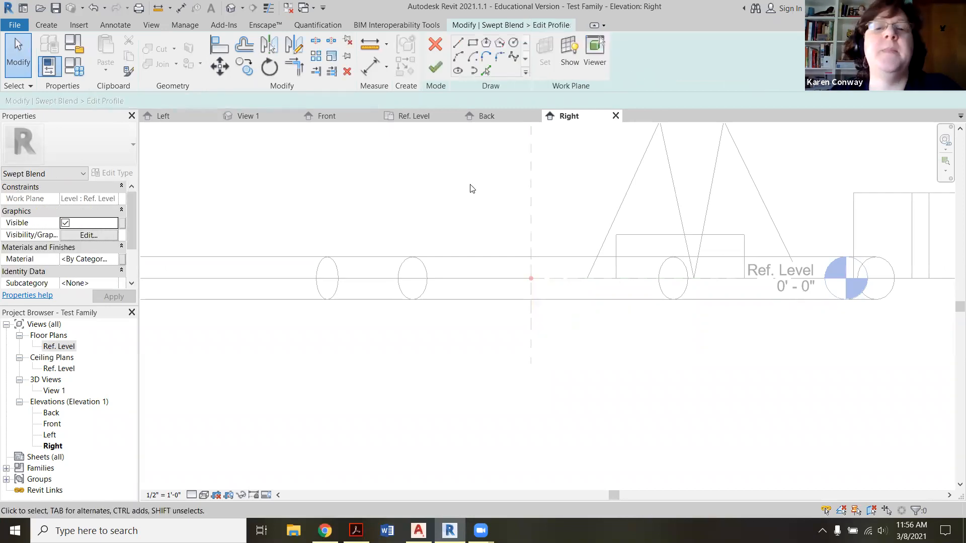
left_click(472, 43)
scroll(528, 281, "up", 2)
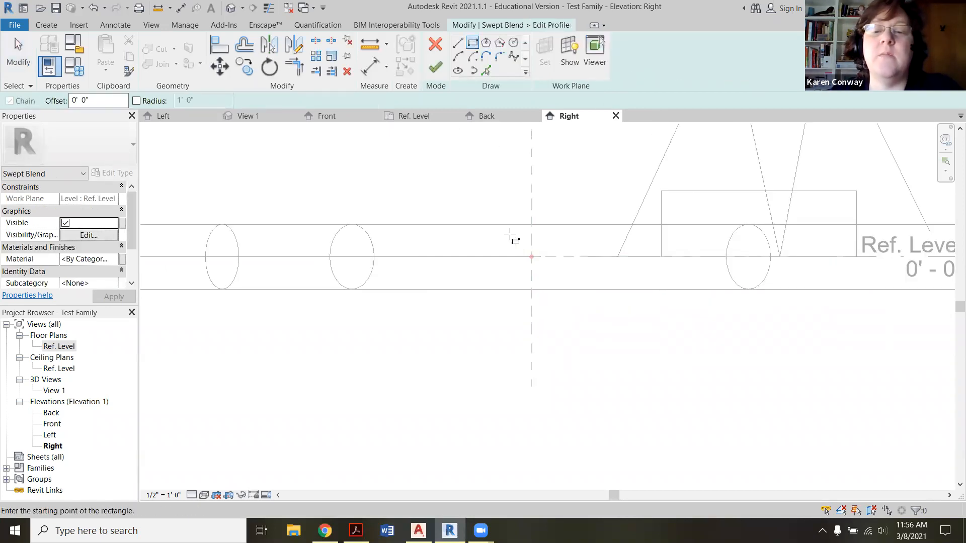
left_click(510, 234)
left_click(554, 282)
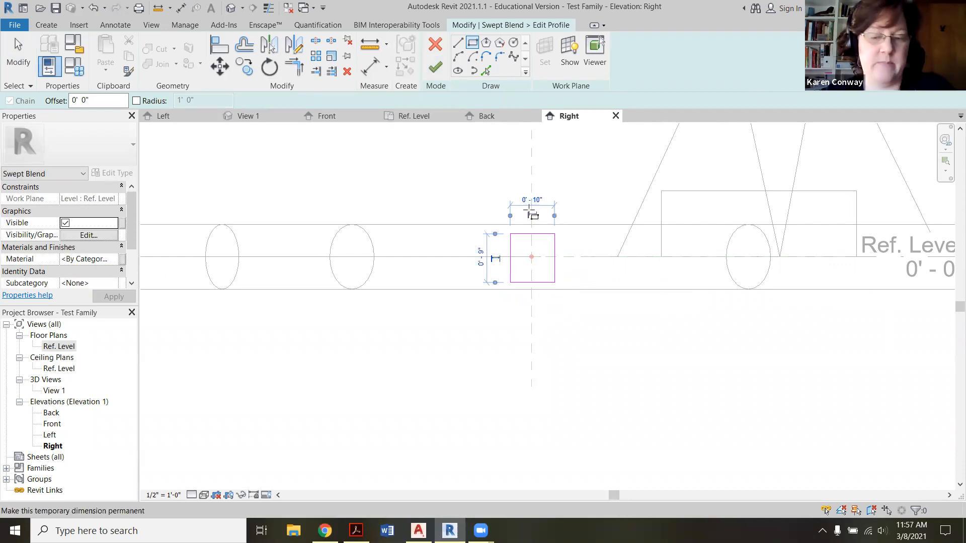
key("Escape")
key("ctrl+z")
key("ctrl+z")
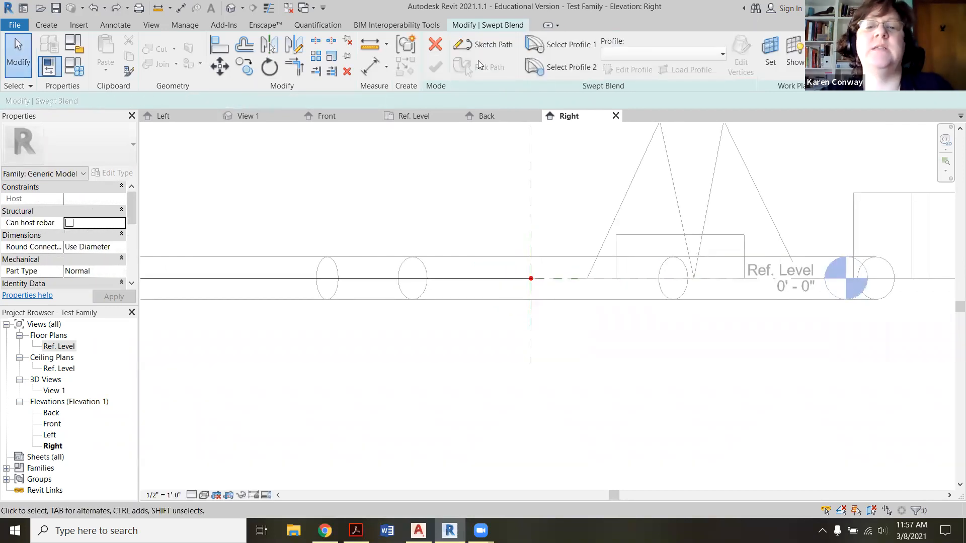
Step: Sketch Profile 2 as a closed rectangle about 2'-11" wide and 3'-5" high around its origin, and finish the profile and swept blend
left_click(572, 68)
left_click(627, 70)
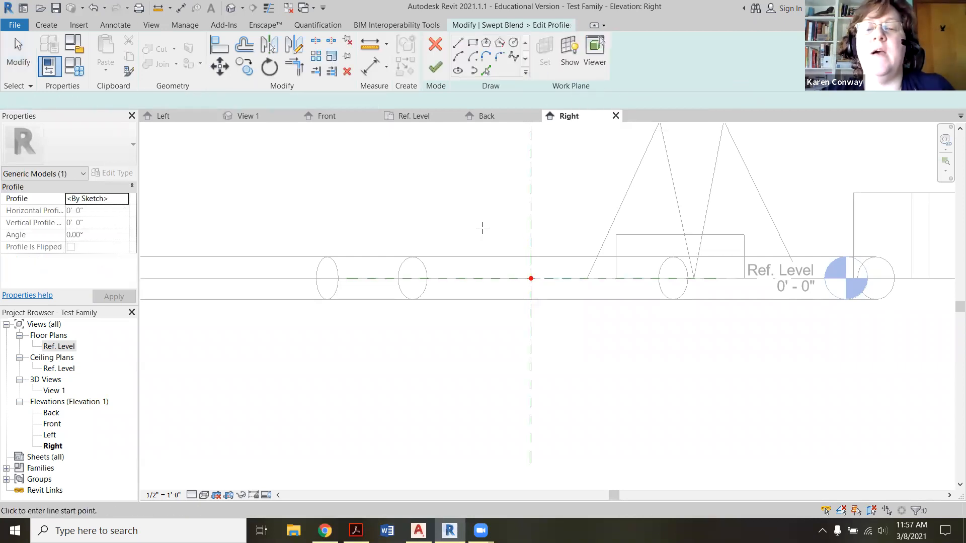
left_click(471, 228)
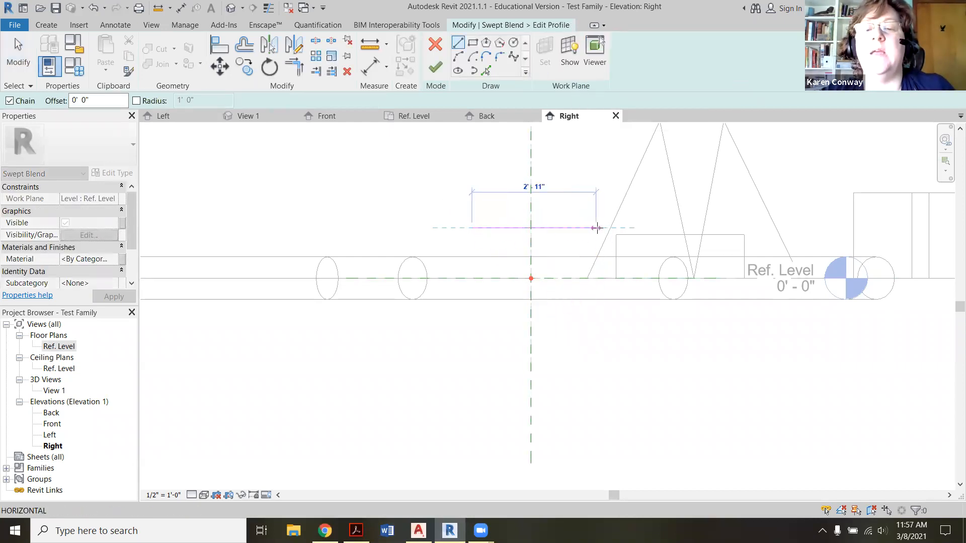
left_click(595, 228)
left_click(597, 373)
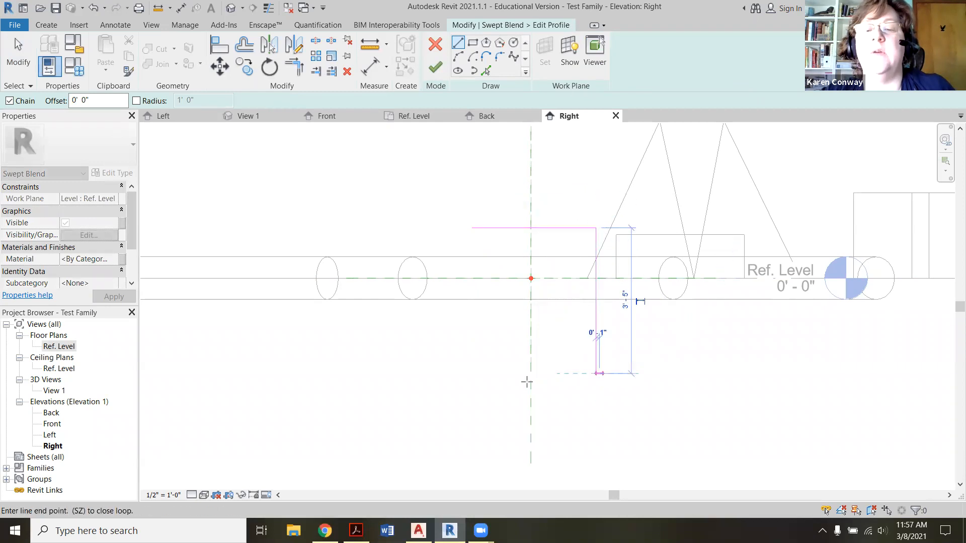
left_click(470, 374)
left_click(472, 228)
key("Escape")
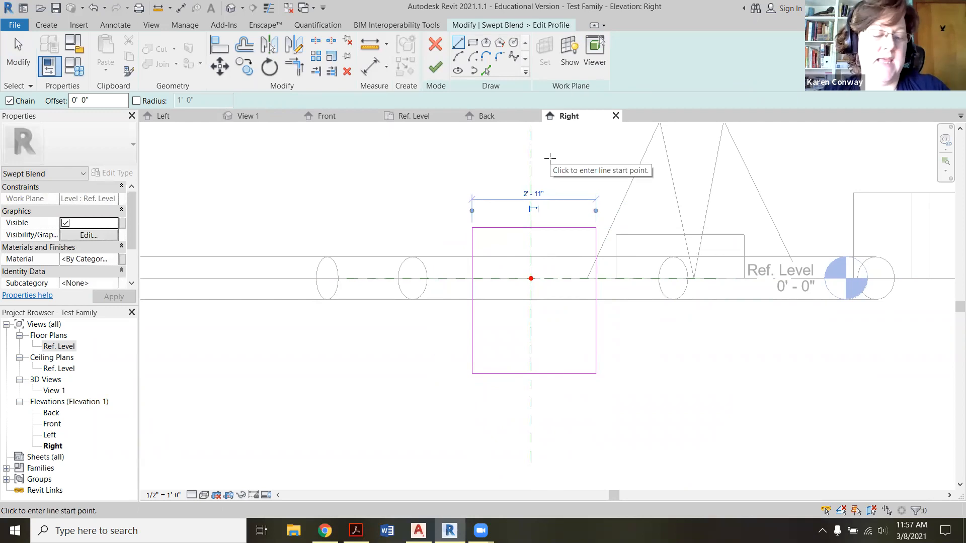
left_click(436, 69)
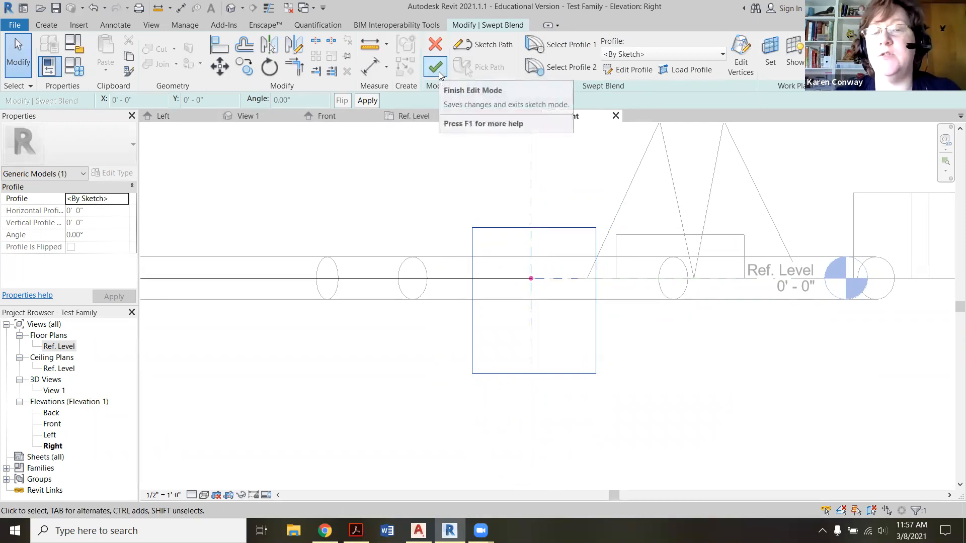
left_click(438, 72)
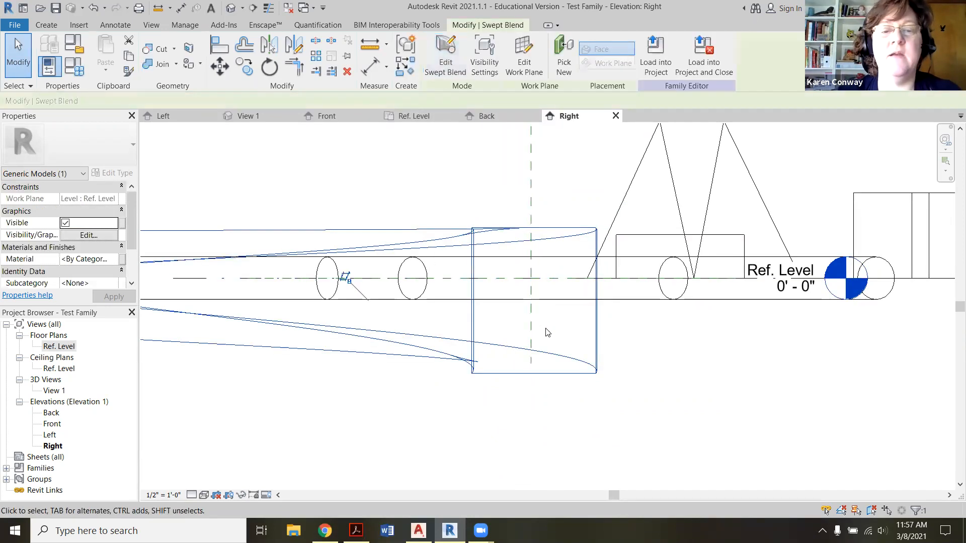
Step: Examine the finished swept blend in the Right elevation and beside the other forms in the 3D view View 1
scroll(545, 330, "down", 4)
scroll(478, 345, "up", 4)
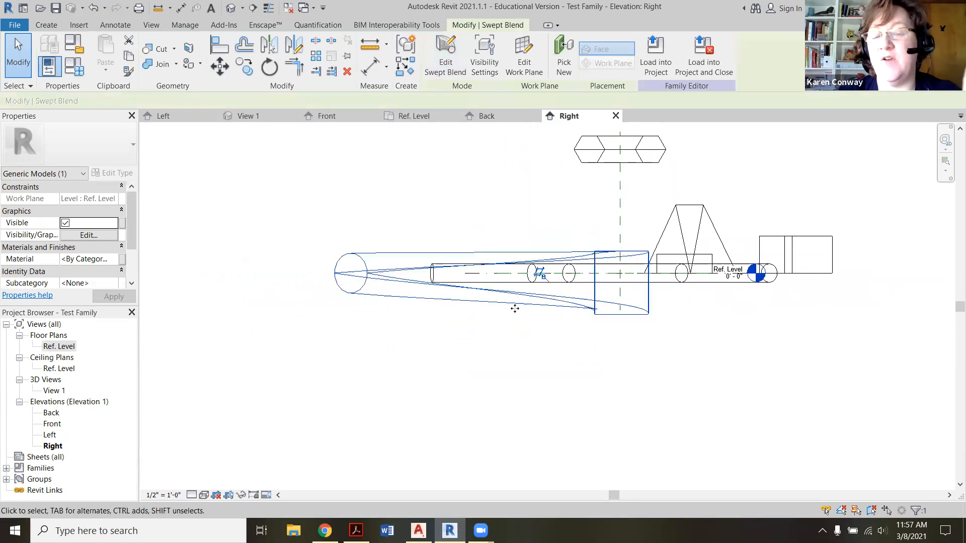
double_click(55, 392)
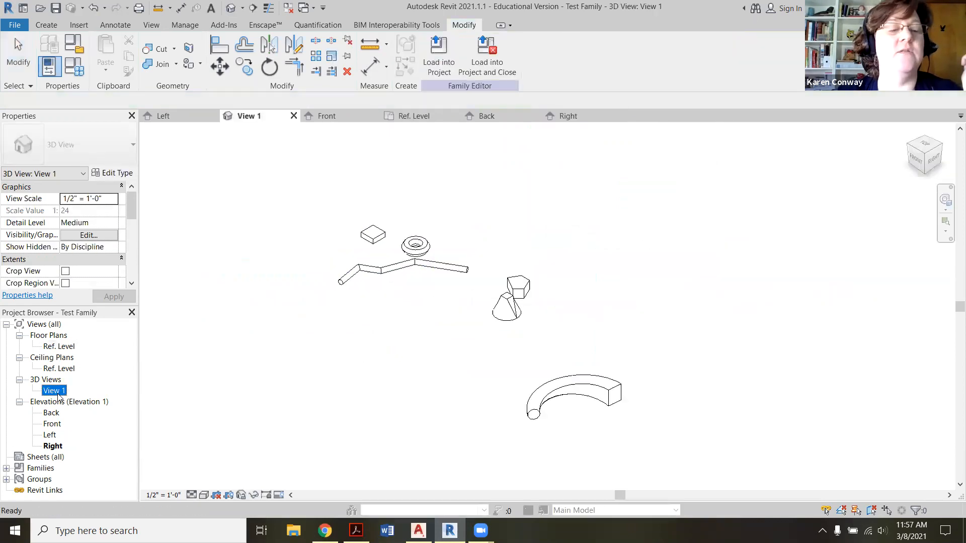
scroll(459, 340, "up", 4)
left_click(459, 341)
scroll(412, 330, "up", 2)
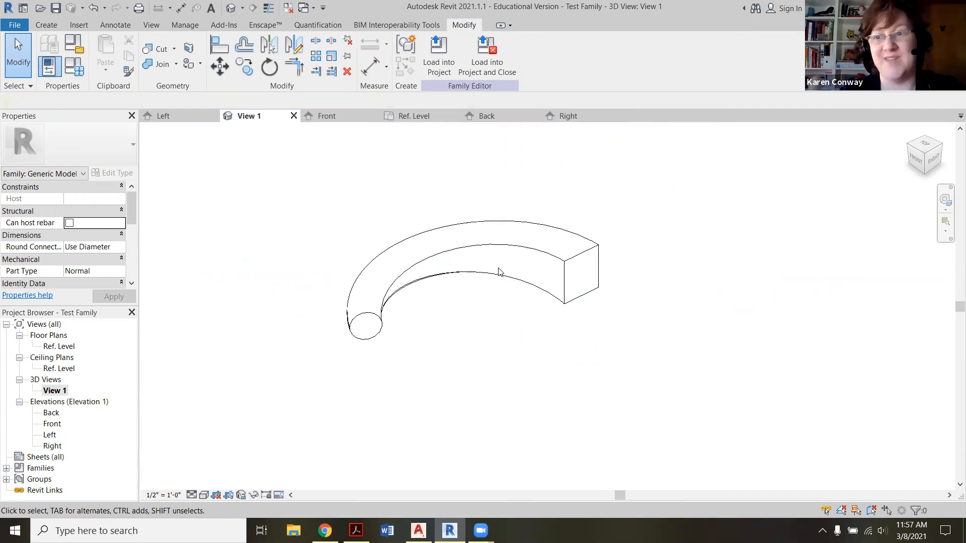
scroll(473, 277, "down", 4)
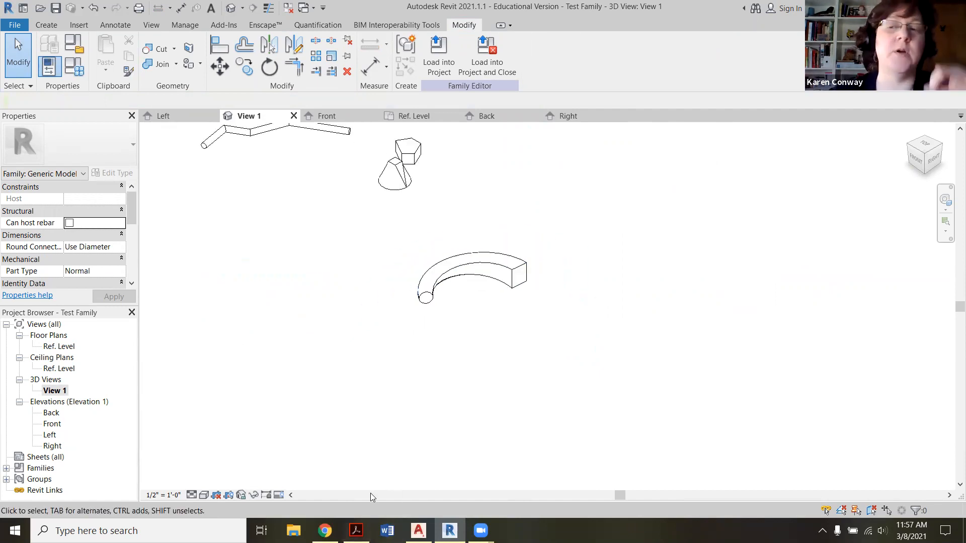
scroll(324, 363, "down", 2)
scroll(401, 288, "up", 1)
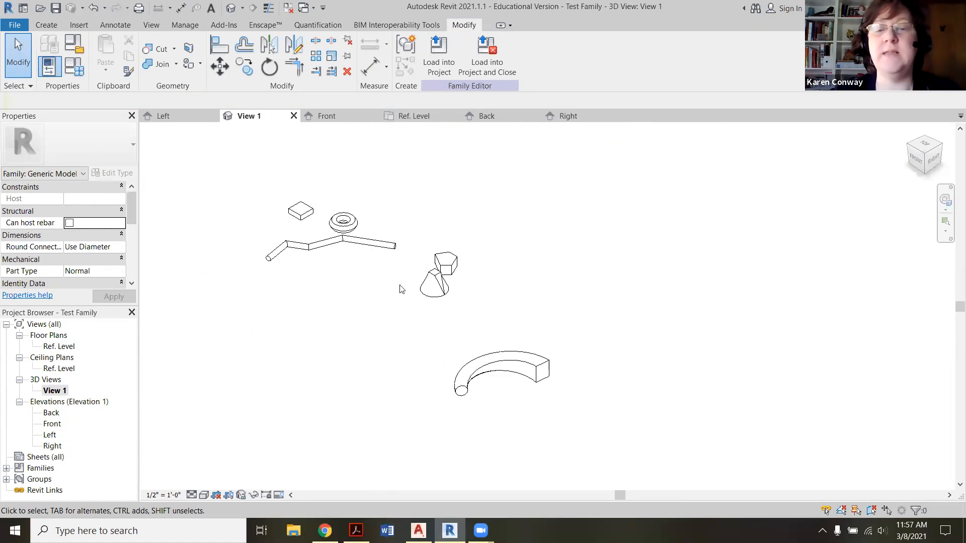